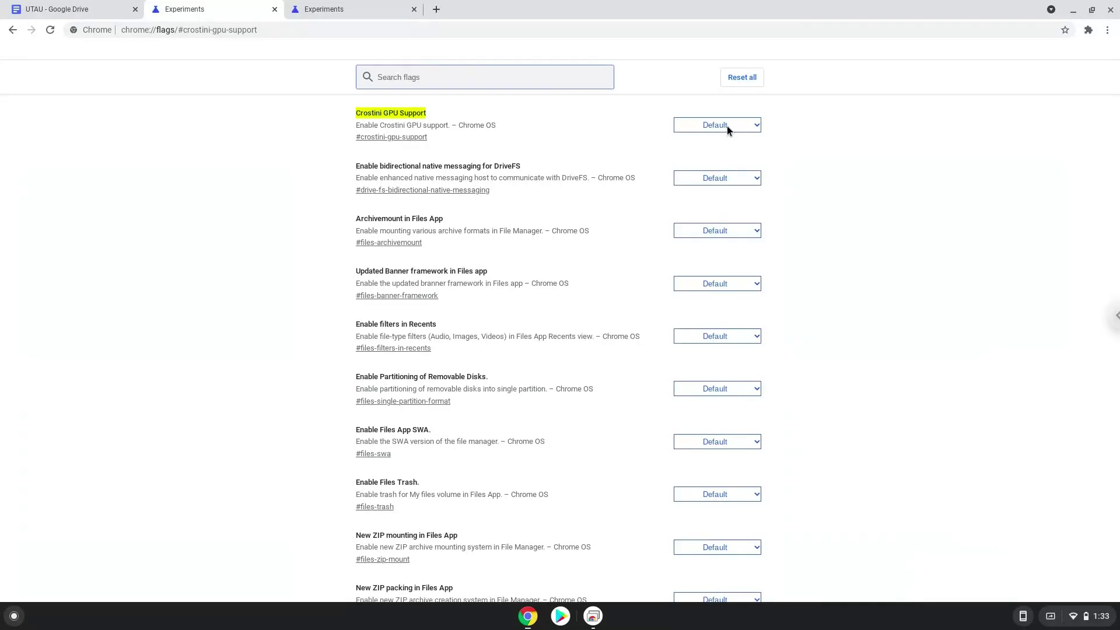
Enable the Crostini GPU Support flag, set Scheduler Configuration to Hyper-Threading, and restart
{"action": "left_click", "coordinate": [726, 126]}
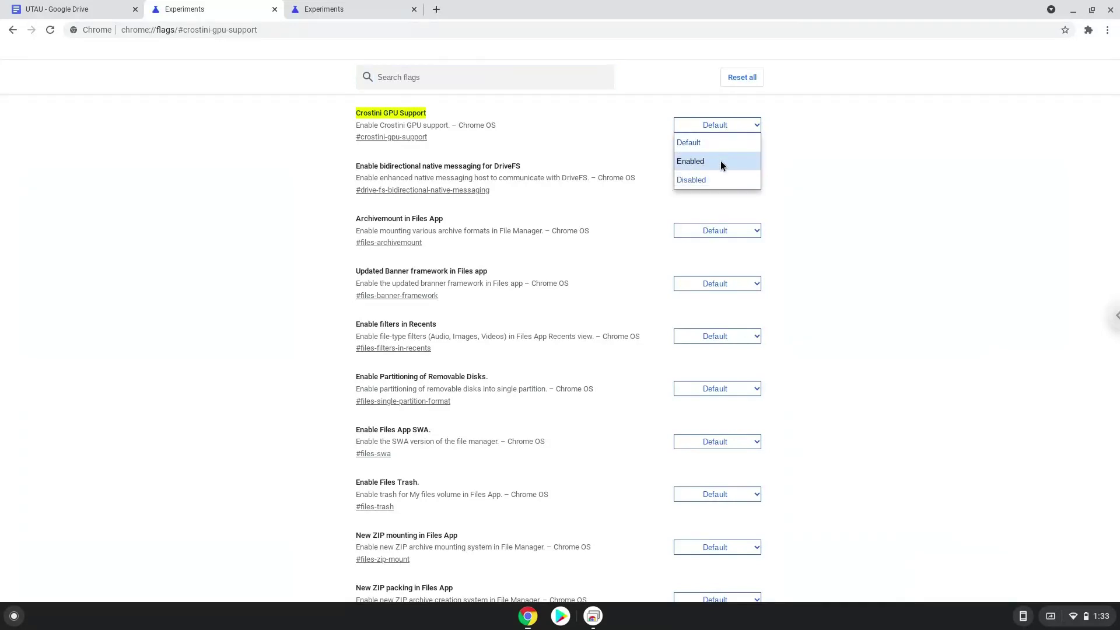
{"action": "left_click", "coordinate": [721, 166]}
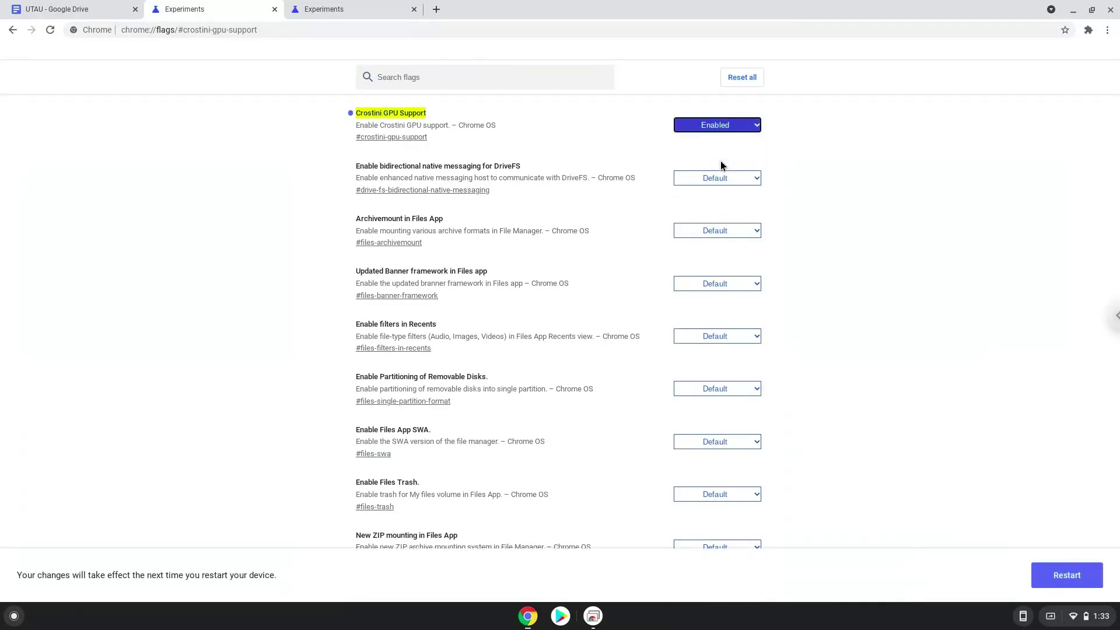
{"action": "left_click", "coordinate": [358, 9]}
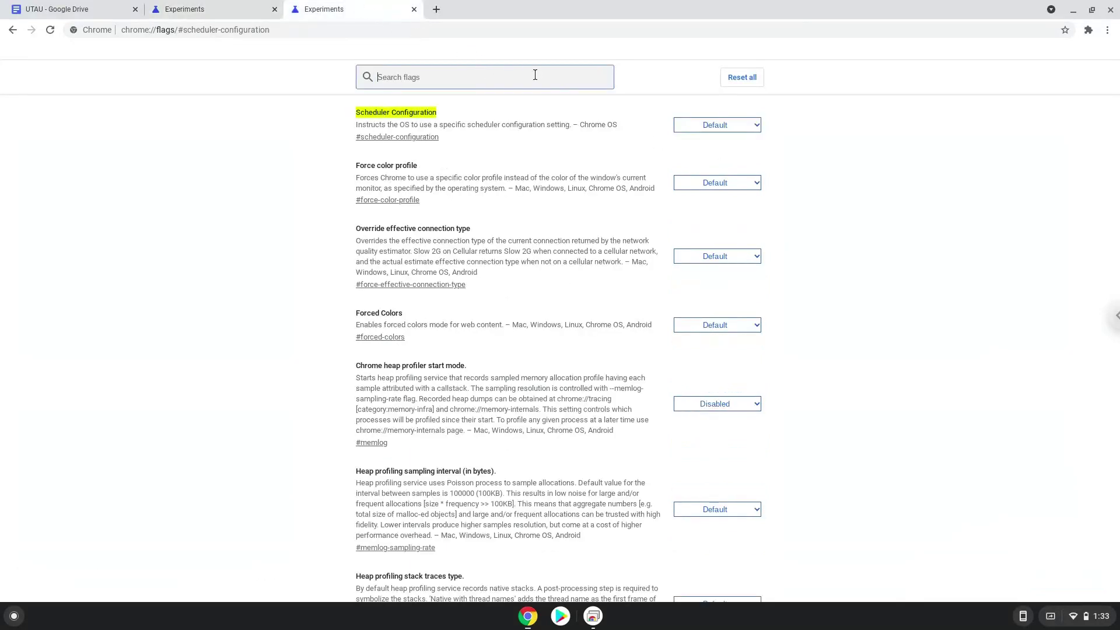
{"action": "left_click", "coordinate": [702, 124]}
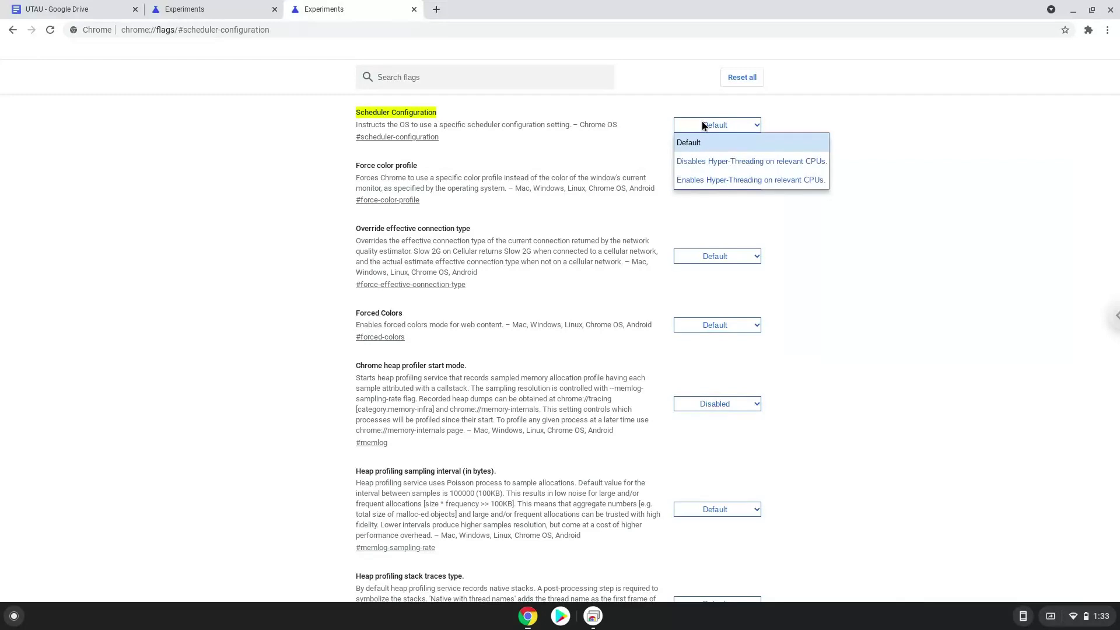
{"action": "left_click", "coordinate": [701, 179]}
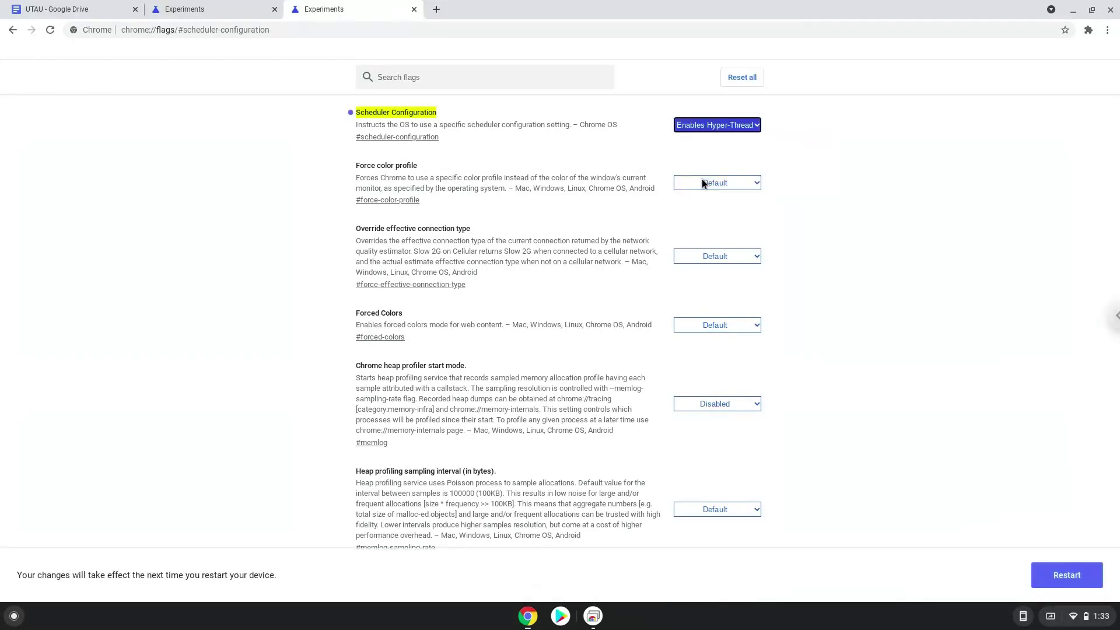
{"action": "left_click", "coordinate": [1050, 577]}
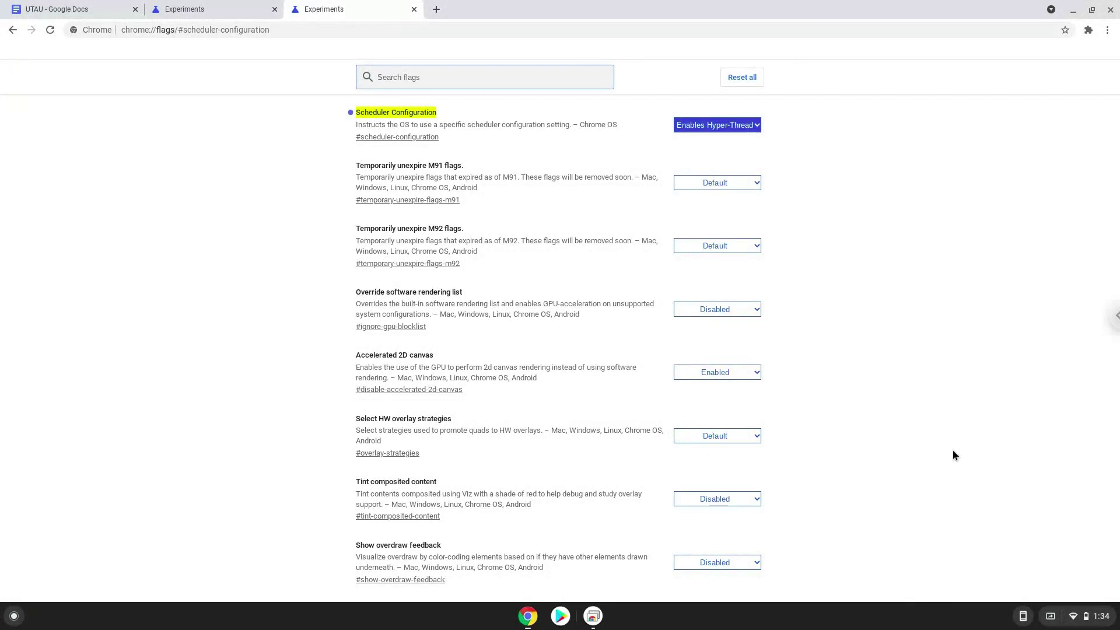
Open ChromeOS Settings from quick settings and go to Advanced > Developers
{"action": "left_click", "coordinate": [1075, 616]}
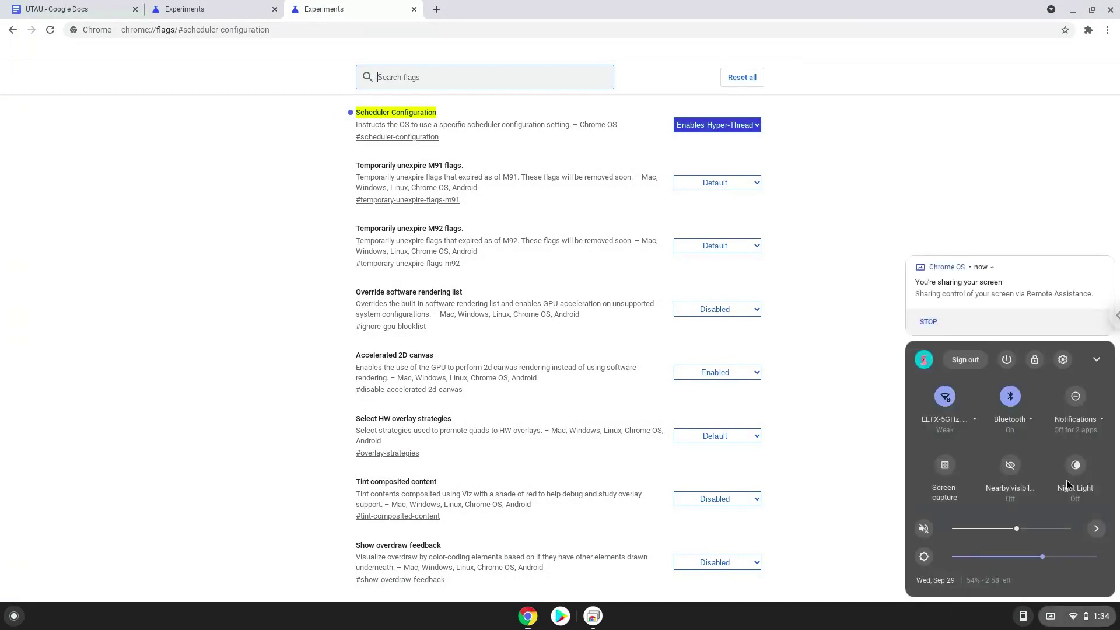
{"action": "left_click", "coordinate": [1062, 360]}
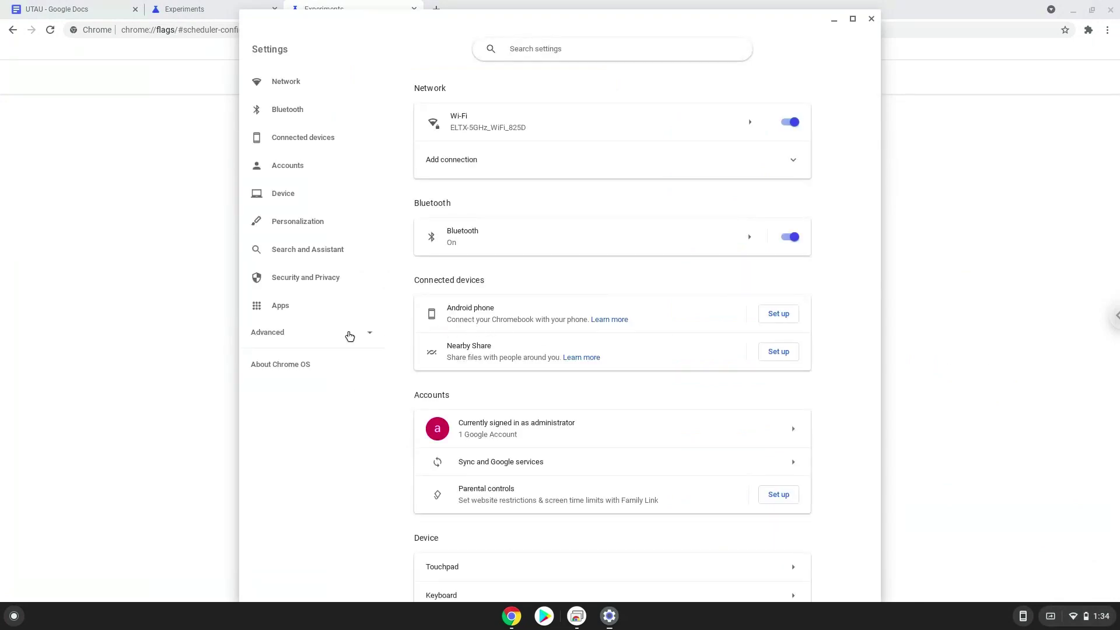
{"action": "left_click", "coordinate": [349, 332]}
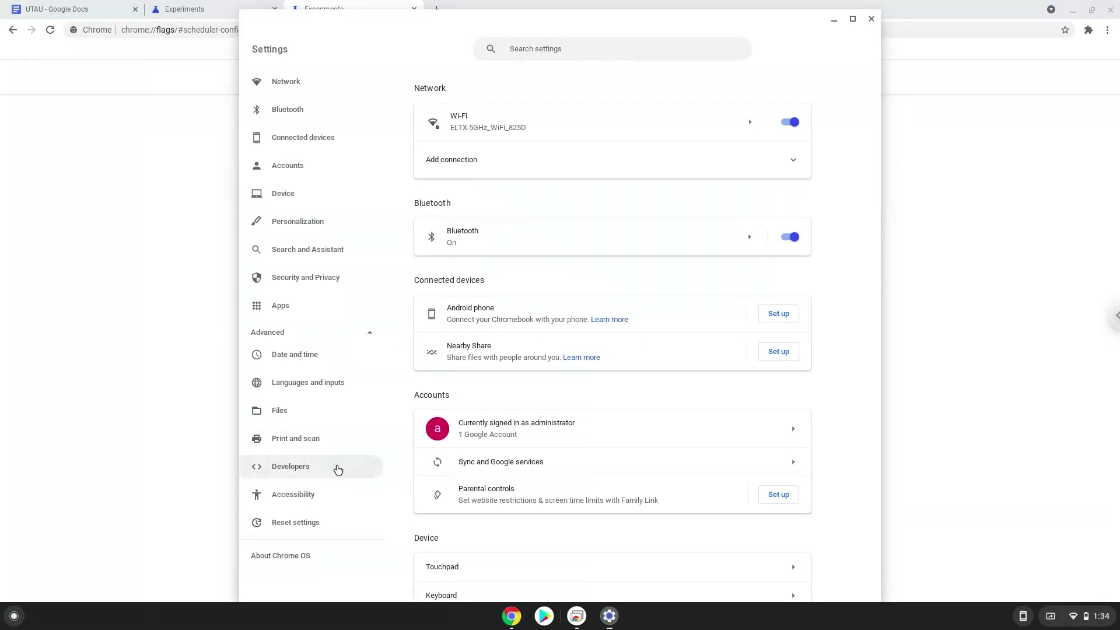
{"action": "left_click", "coordinate": [337, 473]}
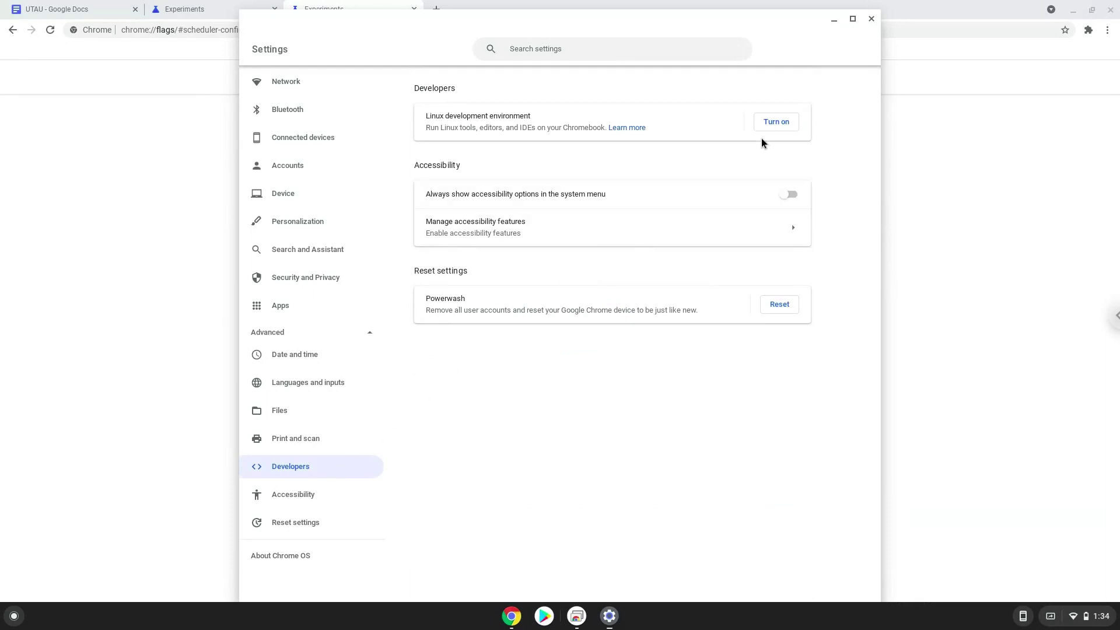
Install Linux with the recommended 10 GB disk, then close the terminal that opens
{"action": "left_click", "coordinate": [775, 124]}
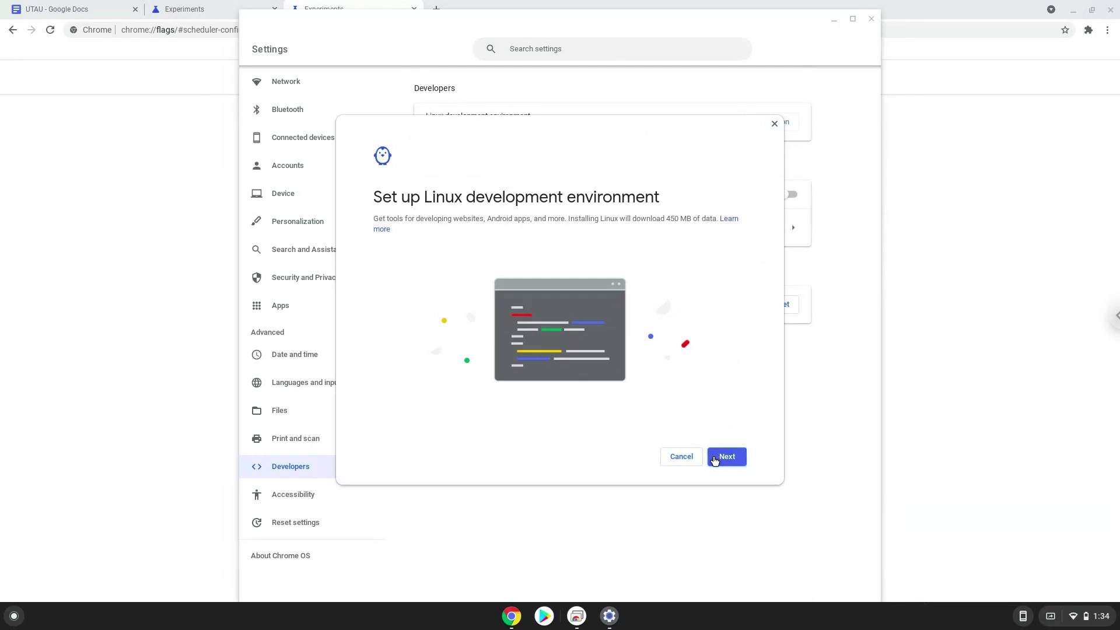
{"action": "left_click", "coordinate": [715, 460]}
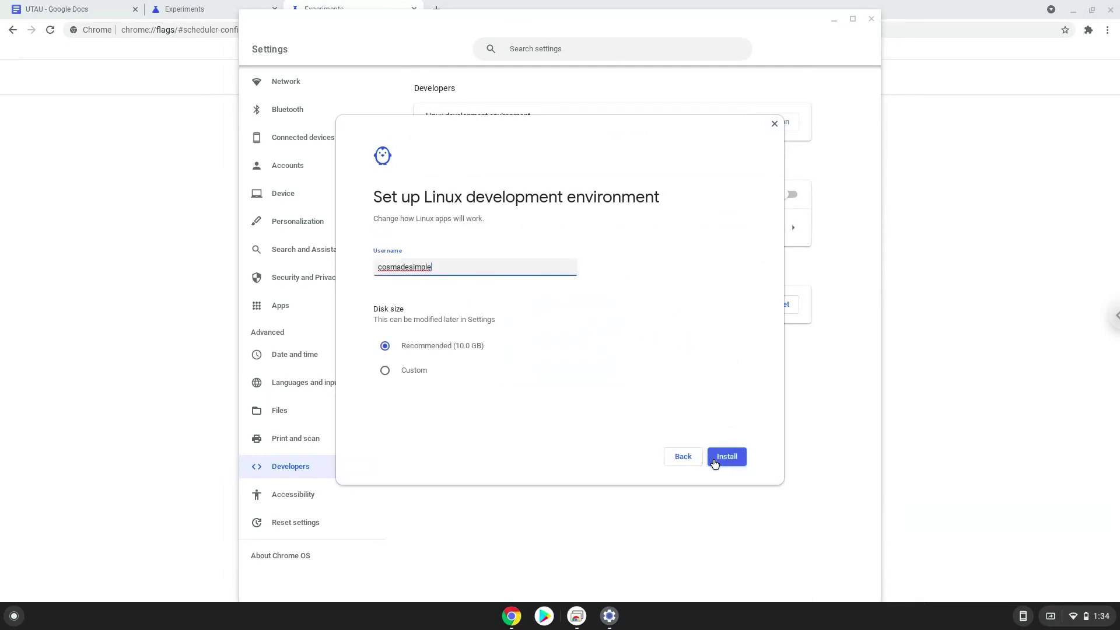
{"action": "left_click", "coordinate": [715, 462]}
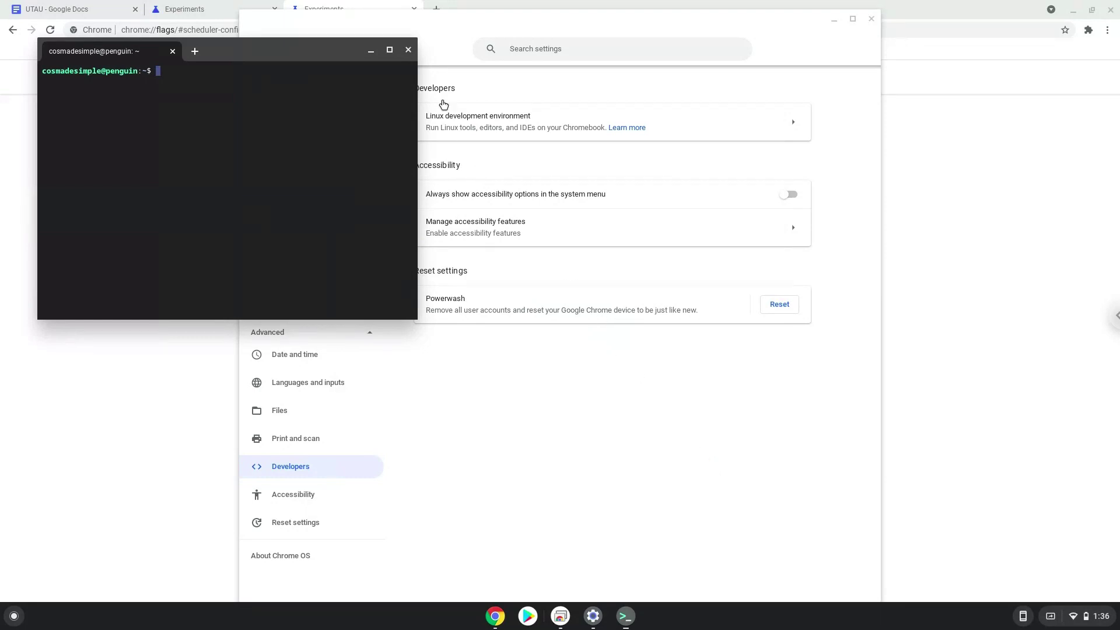
{"action": "left_click", "coordinate": [408, 51]}
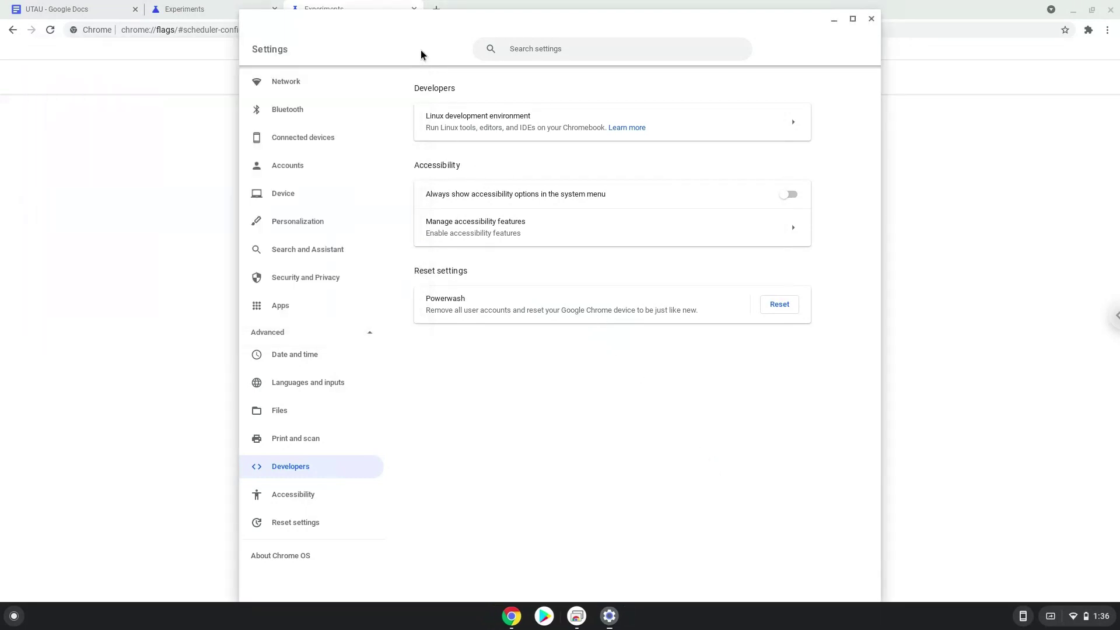
Close Settings and copy the 'sudo dpkg --add-architecture i386' line from the Google Doc
{"action": "left_click", "coordinate": [872, 19]}
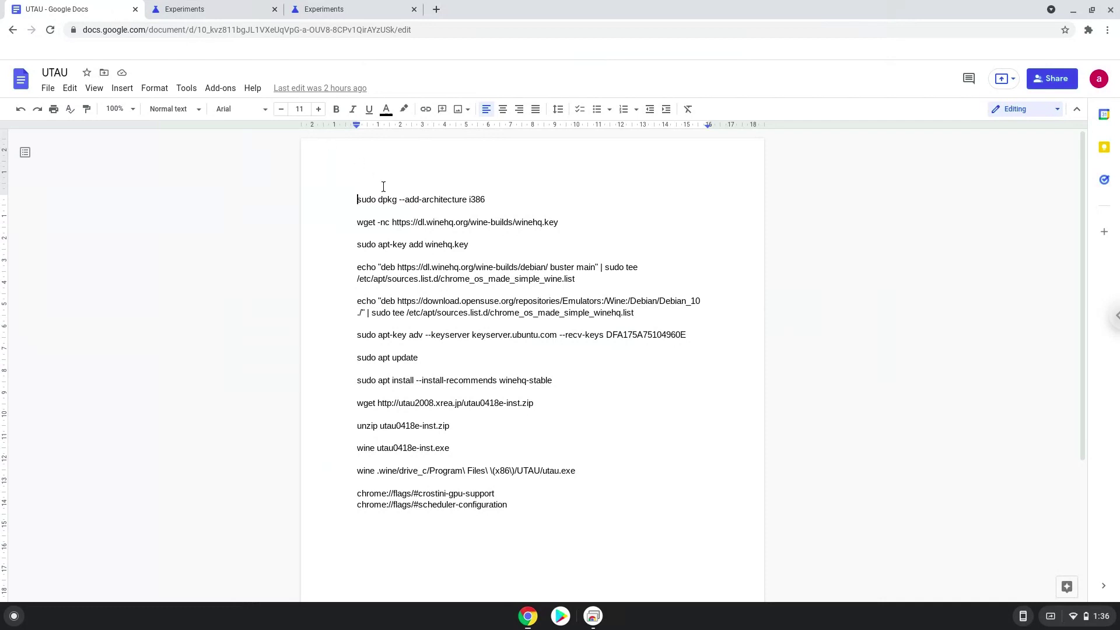
{"action": "triple_click", "coordinate": [393, 201]}
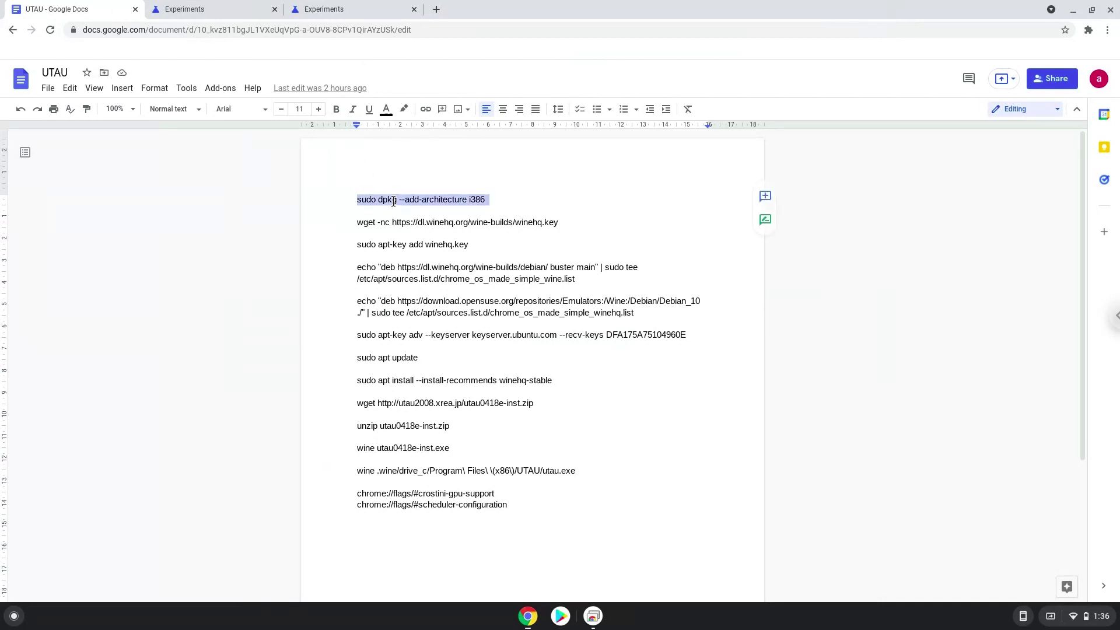
{"action": "right_click", "coordinate": [393, 201]}
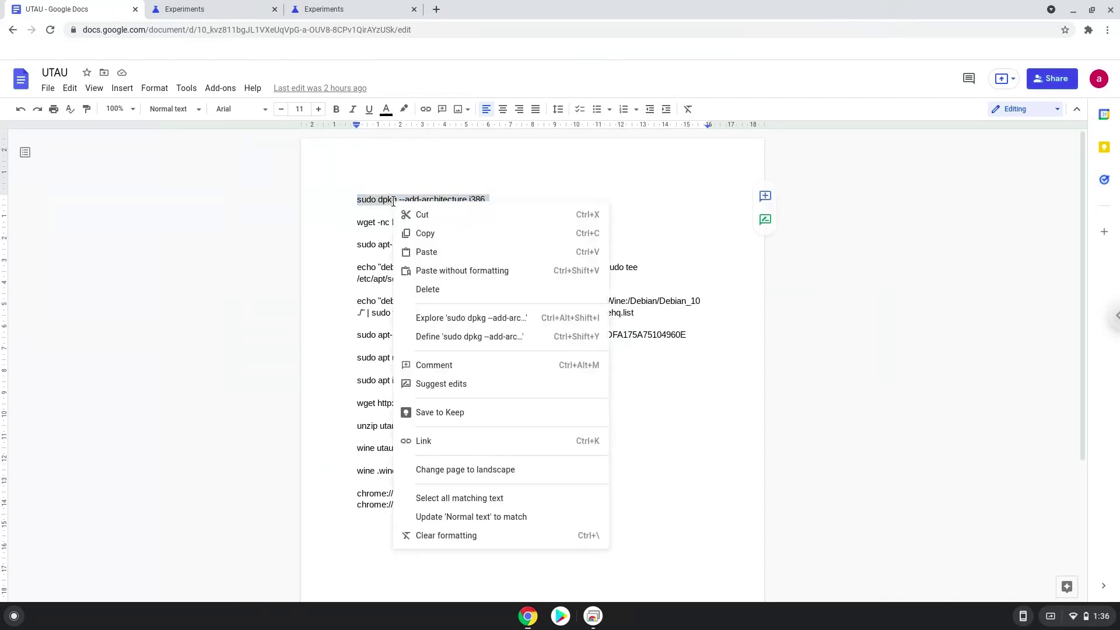
{"action": "left_click", "coordinate": [423, 234]}
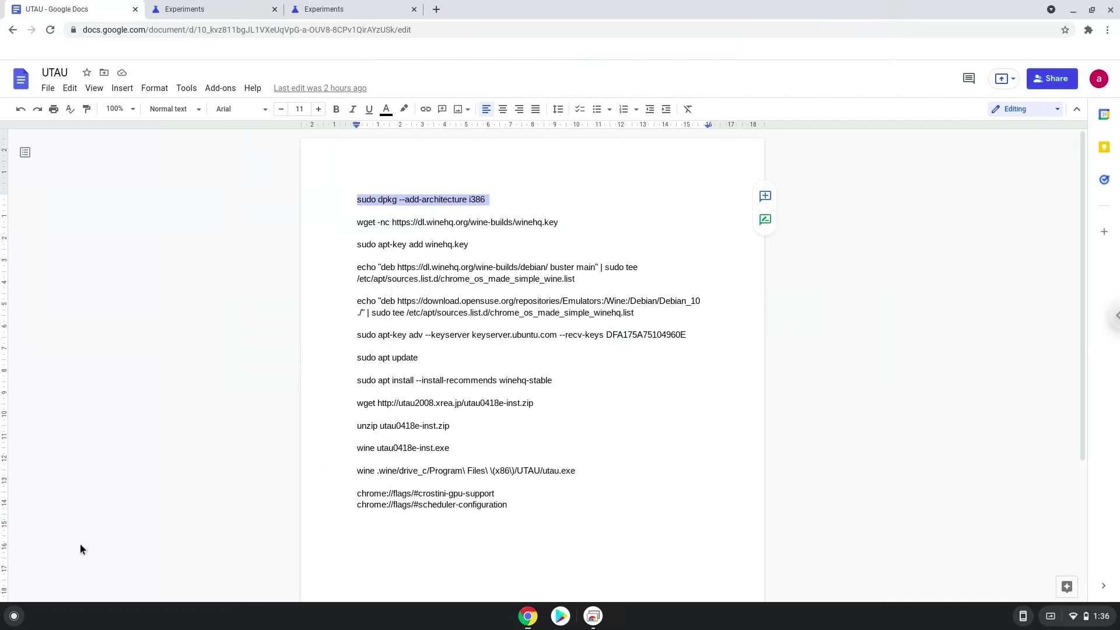
Launch the Terminal app by searching 'ter' in the launcher
{"action": "left_click", "coordinate": [14, 616]}
{"action": "type", "text": "ter"}
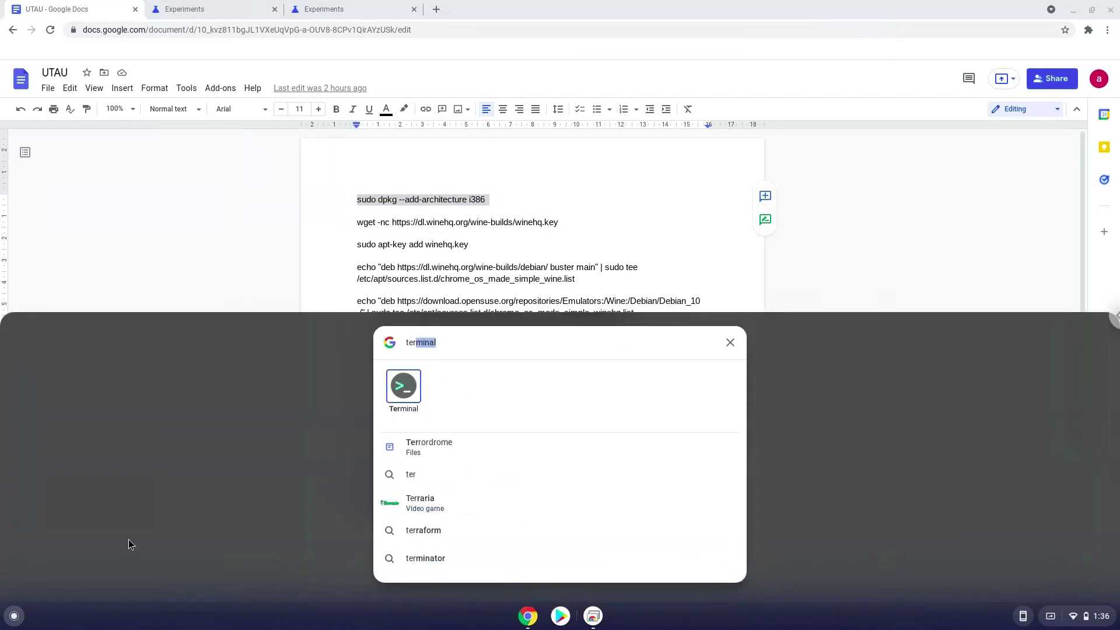
{"action": "left_click", "coordinate": [398, 389]}
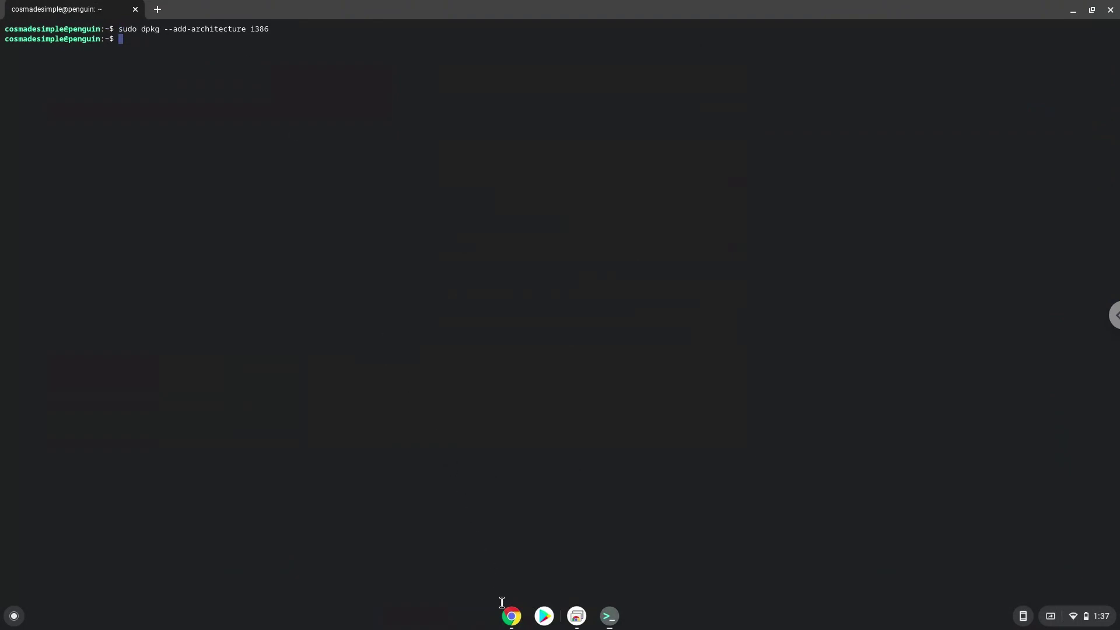
Copy the wget winehq.key line from the doc and run it in Terminal
{"action": "left_click", "coordinate": [511, 615]}
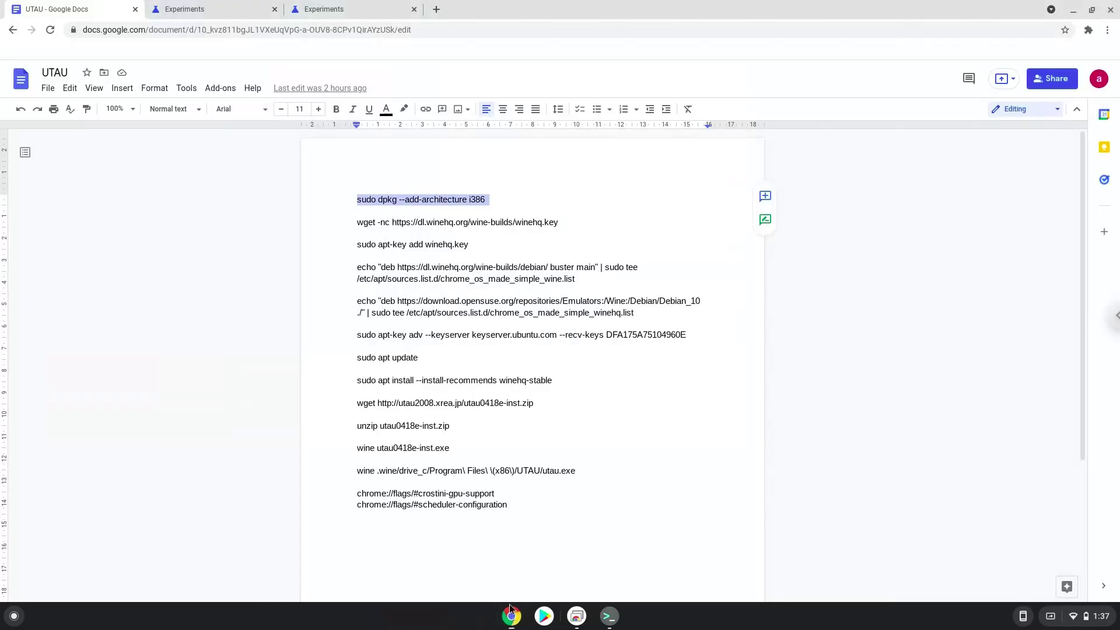
{"action": "triple_click", "coordinate": [401, 223]}
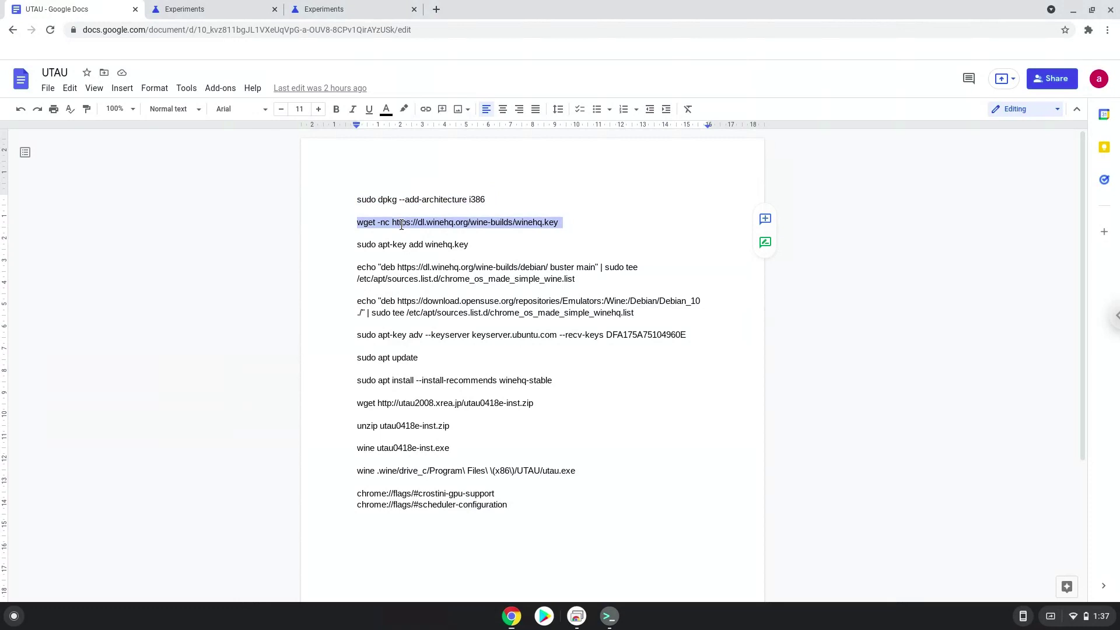
{"action": "right_click", "coordinate": [401, 225]}
{"action": "left_click", "coordinate": [433, 256]}
{"action": "left_click", "coordinate": [609, 616]}
{"action": "key", "text": "ctrl+shift+v"}
{"action": "key", "text": "Return"}
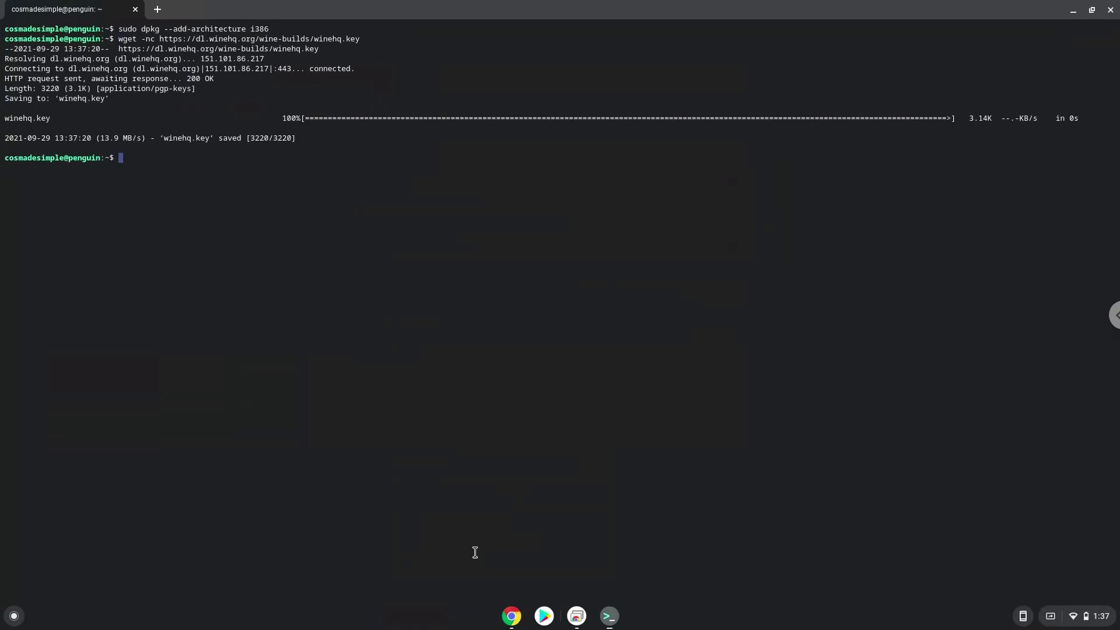
Copy 'sudo apt-key add winehq.key' from the doc and run it in Terminal
{"action": "left_click", "coordinate": [510, 616]}
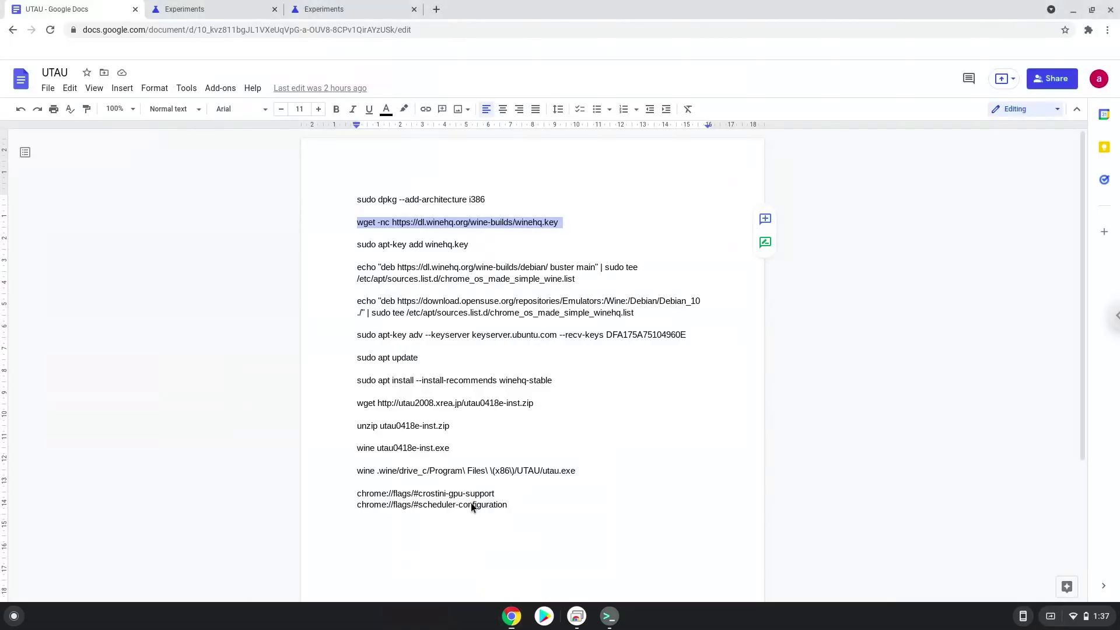
{"action": "triple_click", "coordinate": [403, 243]}
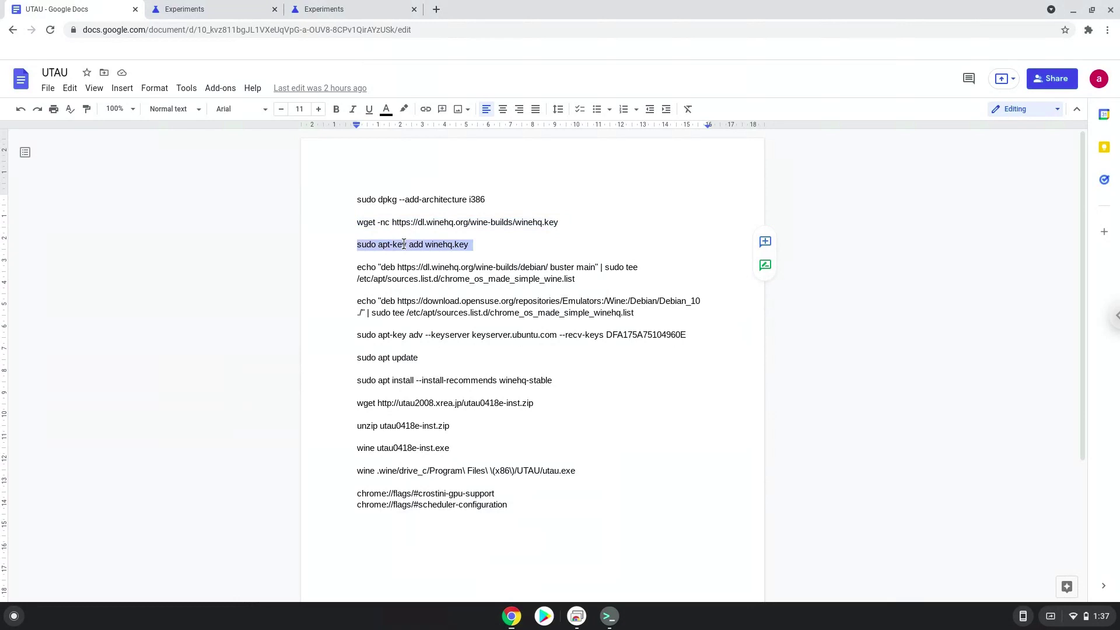
{"action": "right_click", "coordinate": [403, 244]}
{"action": "left_click", "coordinate": [429, 278]}
{"action": "left_click", "coordinate": [608, 617]}
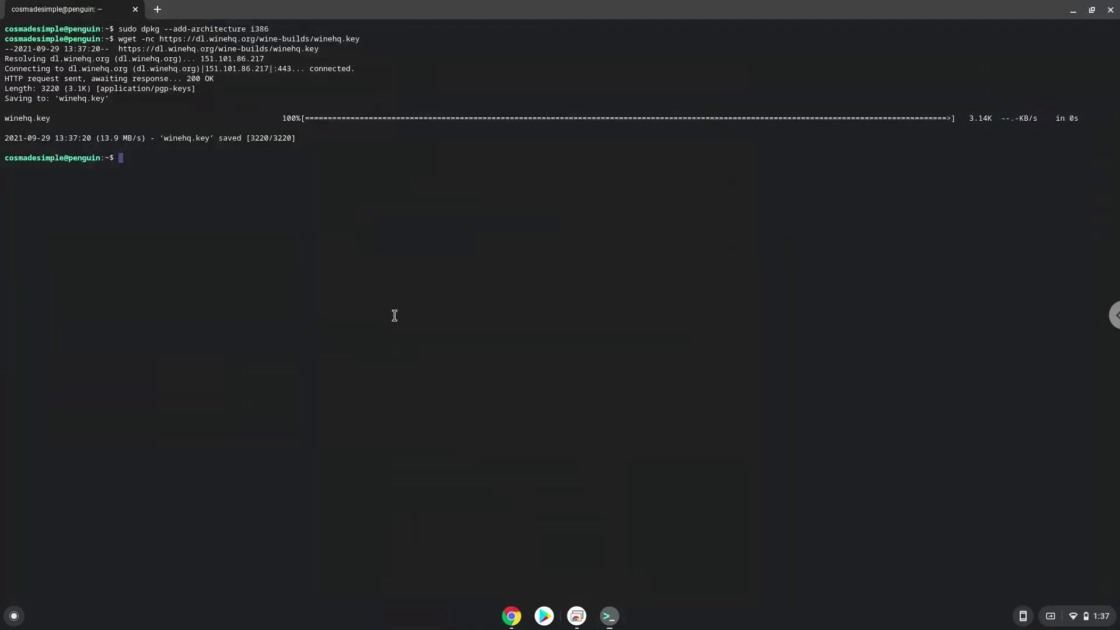
{"action": "key", "text": "ctrl+shift+v"}
{"action": "key", "text": "Return"}
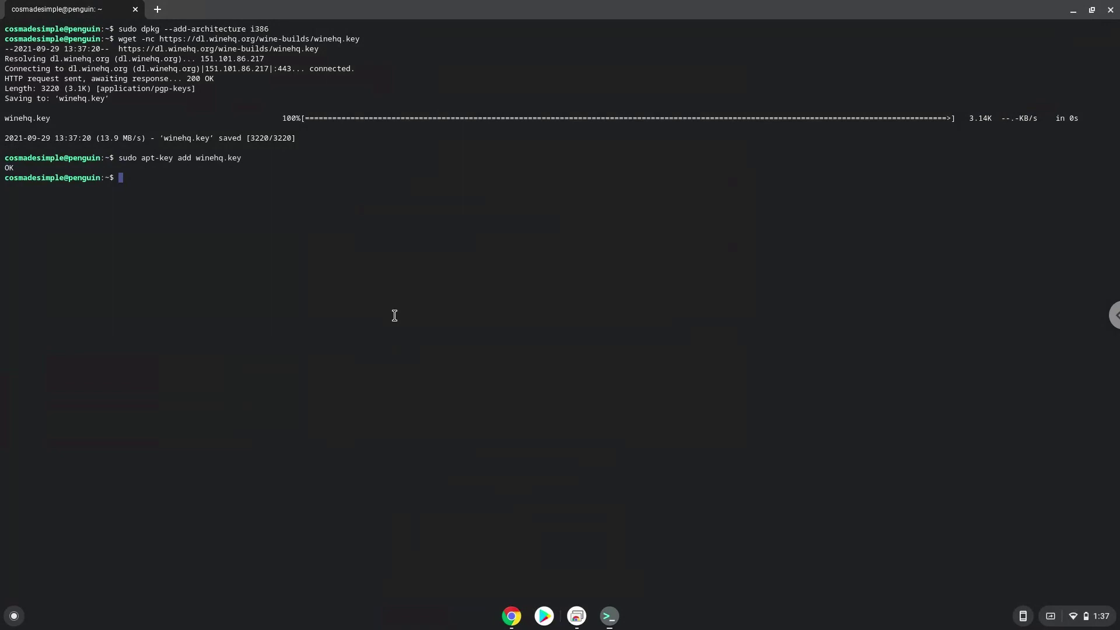
Copy the first echo WineHQ repository line and paste it into Terminal
{"action": "left_click", "coordinate": [510, 620]}
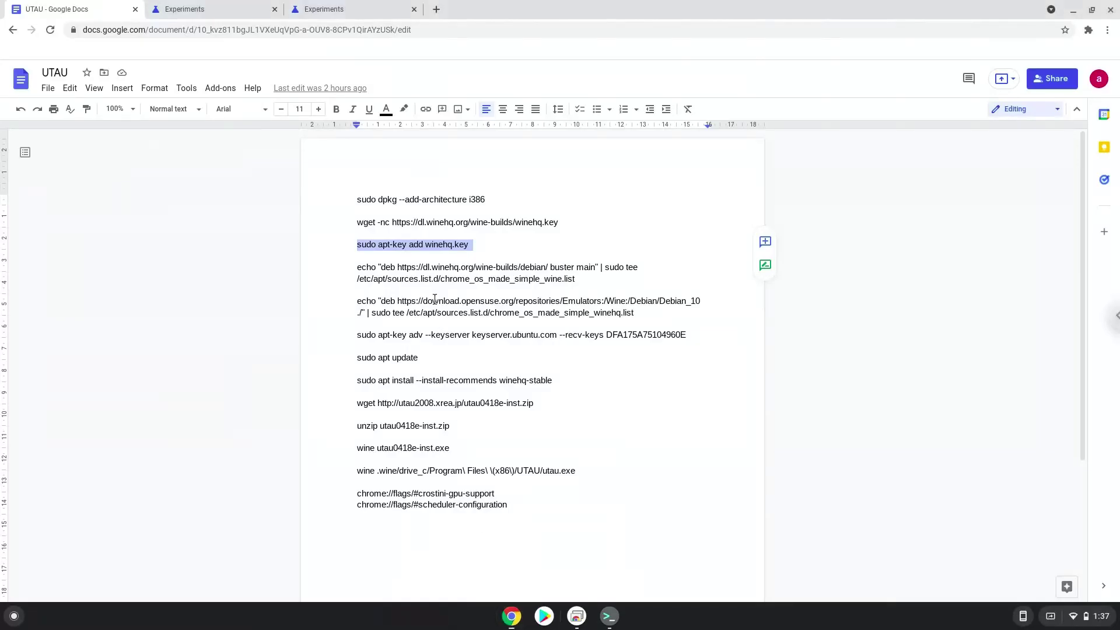
{"action": "triple_click", "coordinate": [425, 268]}
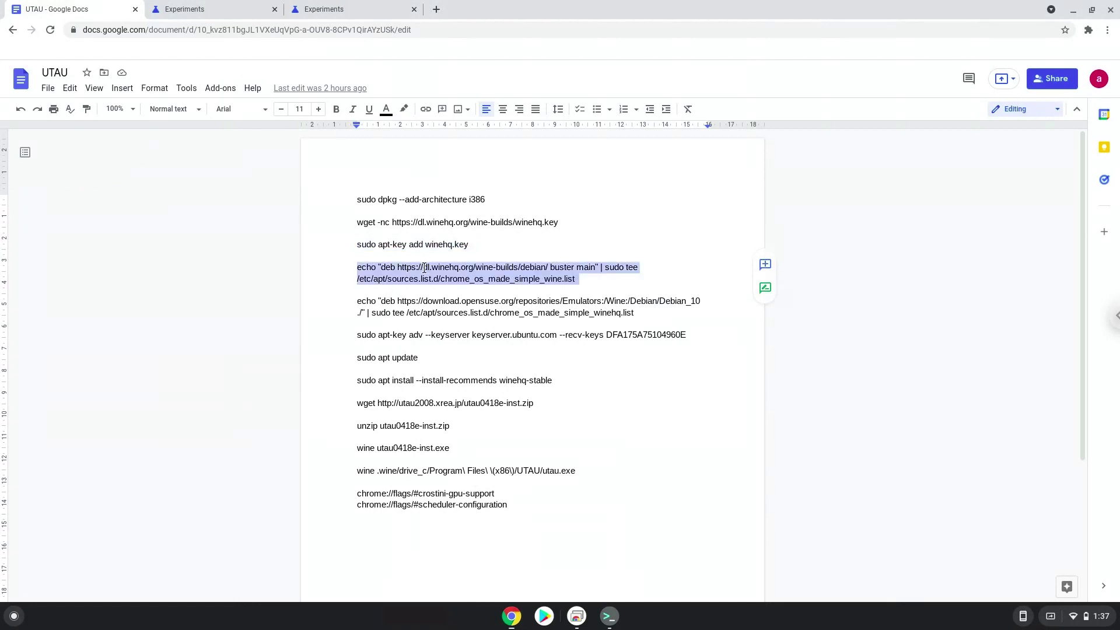
{"action": "left_click", "coordinate": [424, 268]}
{"action": "triple_click", "coordinate": [425, 267]}
{"action": "right_click", "coordinate": [425, 267]}
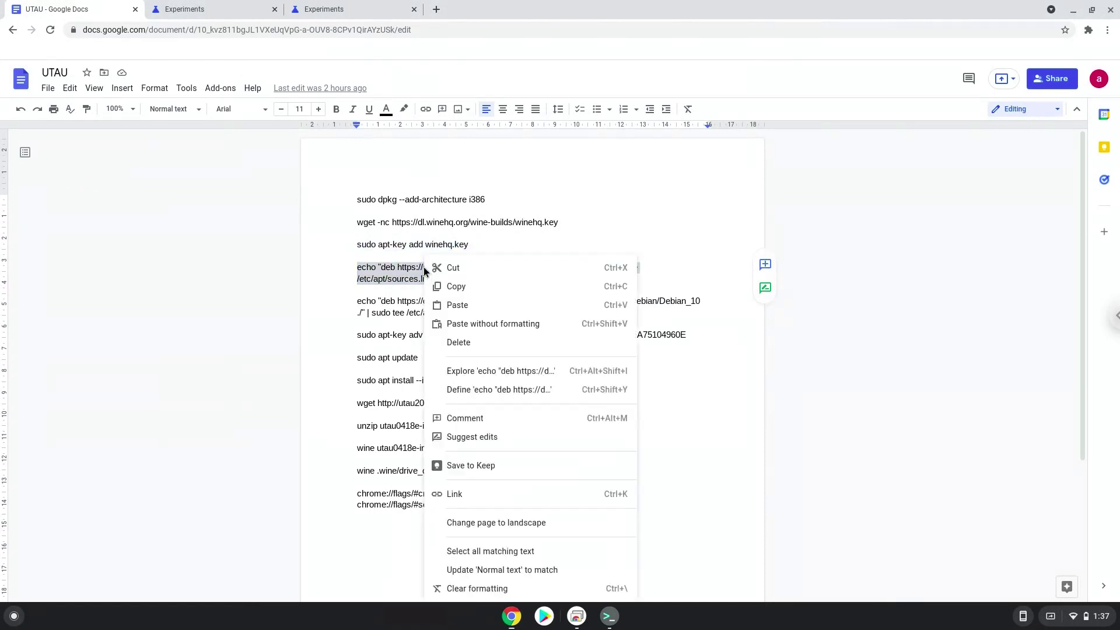
{"action": "left_click", "coordinate": [453, 291]}
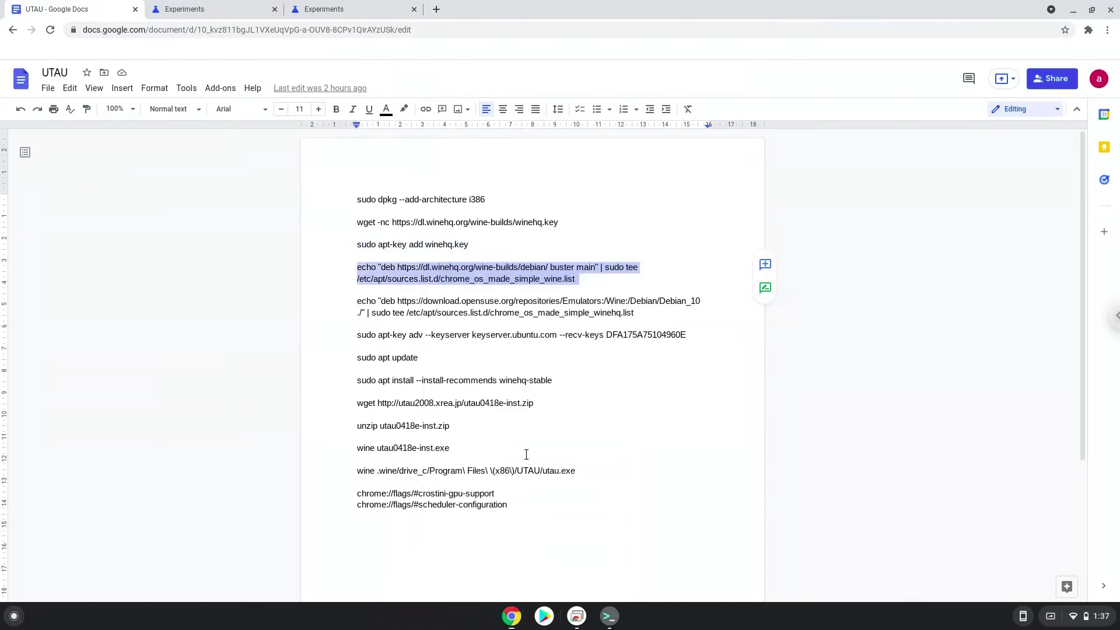
{"action": "left_click", "coordinate": [605, 611]}
{"action": "right_click", "coordinate": [480, 406]}
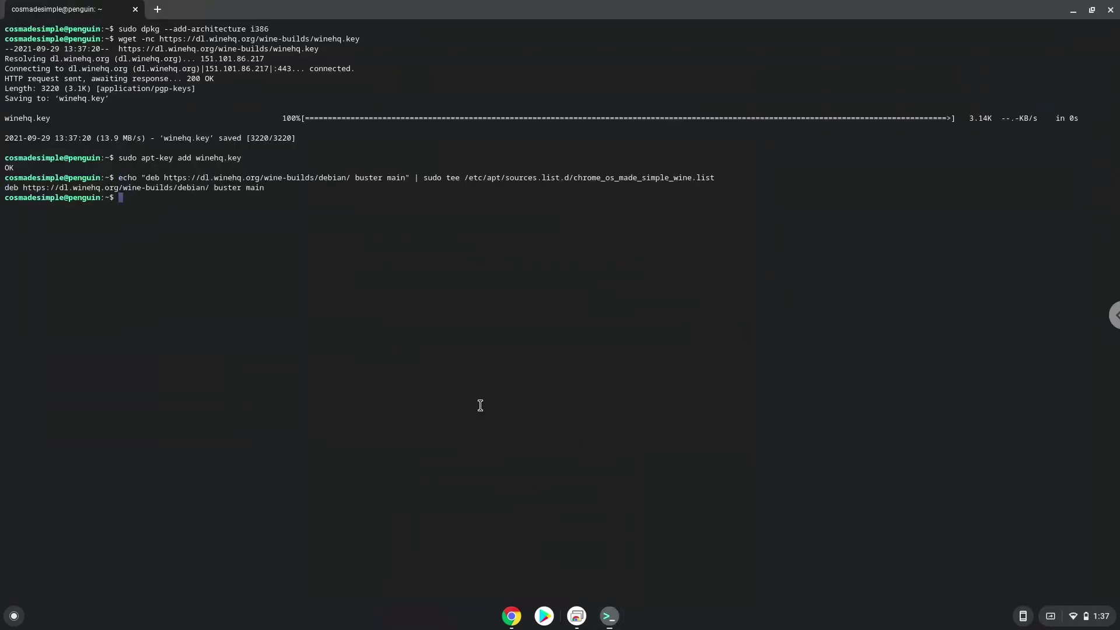
Copy the openSUSE Wine repository echo line and paste it into Terminal
{"action": "left_click", "coordinate": [511, 616]}
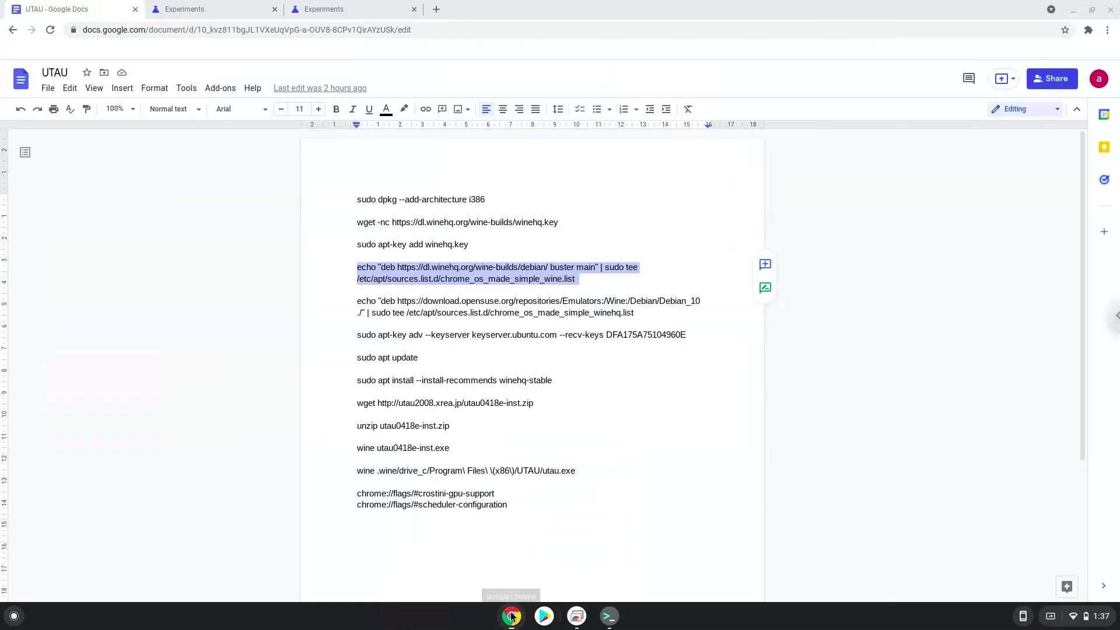
{"action": "triple_click", "coordinate": [437, 300]}
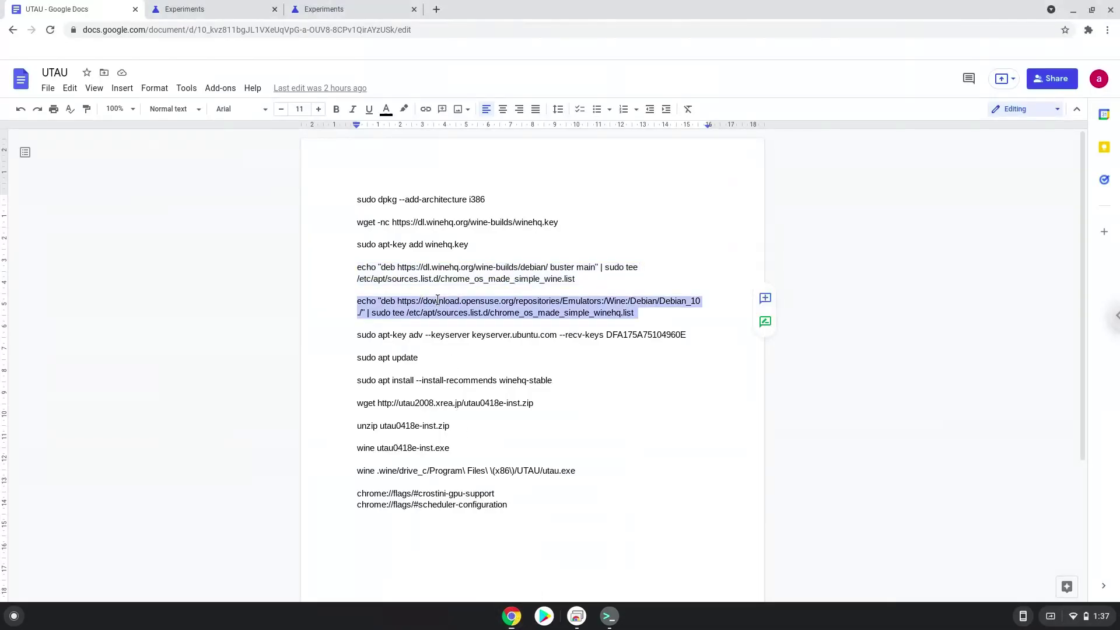
{"action": "right_click", "coordinate": [438, 300]}
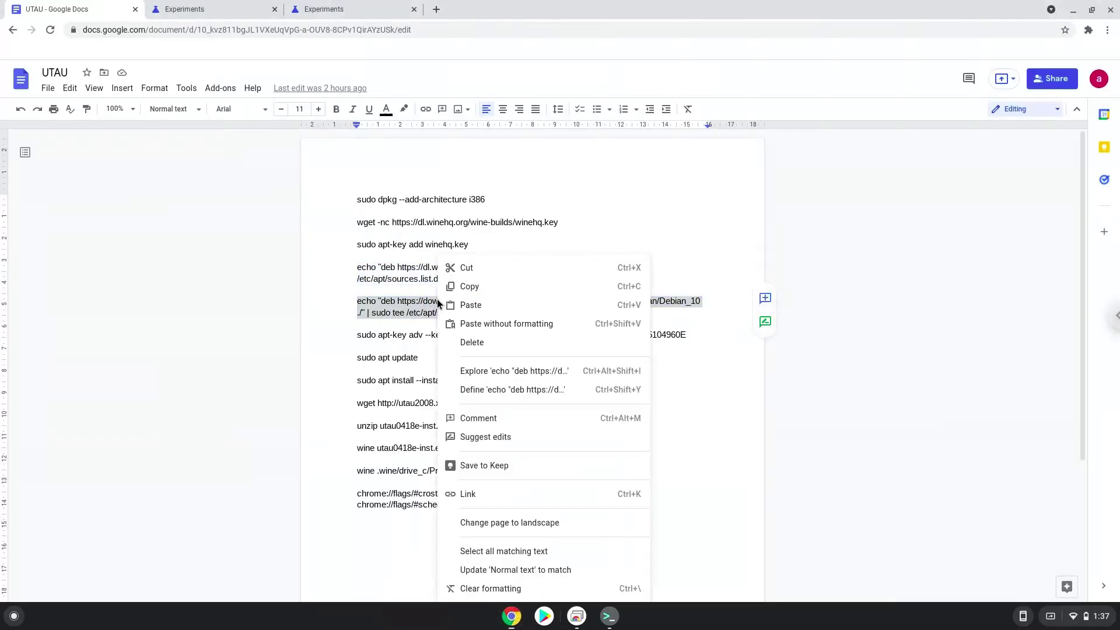
{"action": "left_click", "coordinate": [464, 287]}
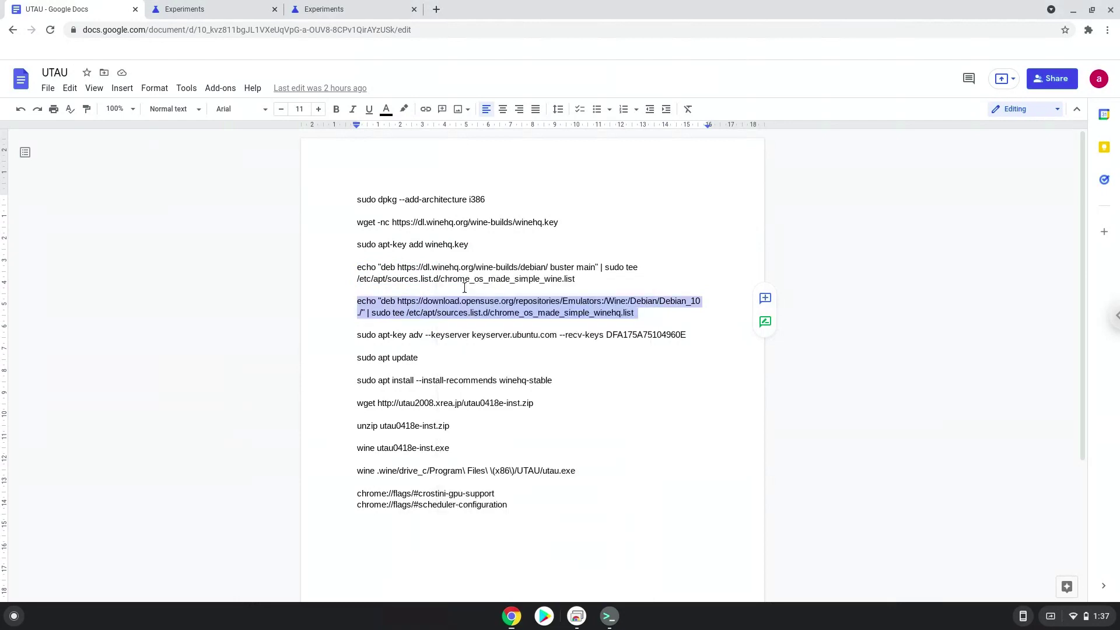
{"action": "left_click", "coordinate": [609, 615]}
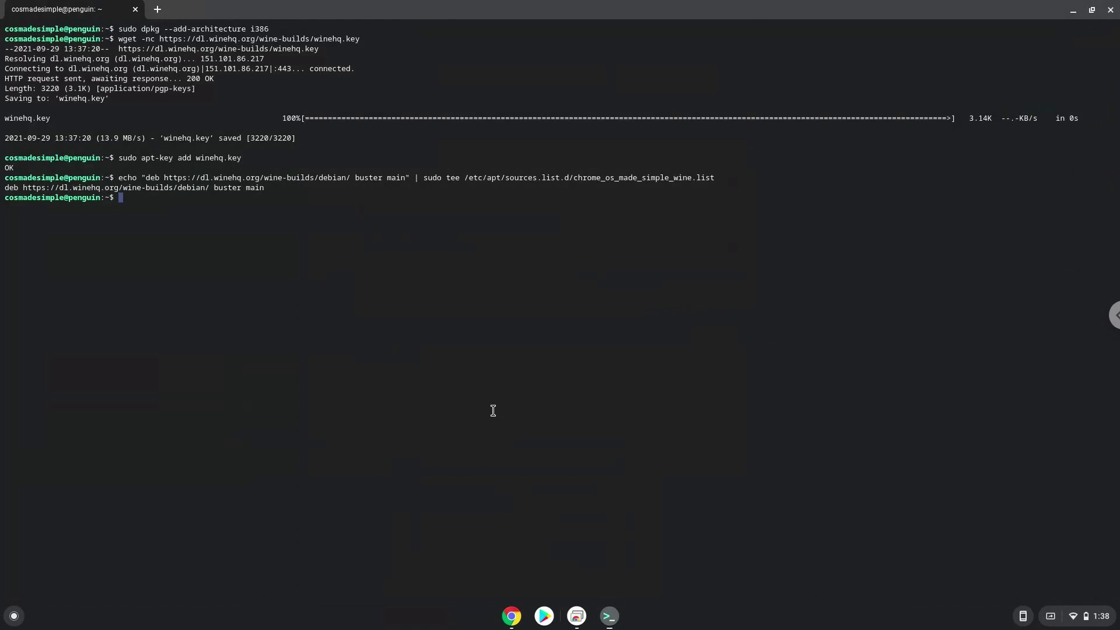
{"action": "key", "text": "ctrl+shift+v"}
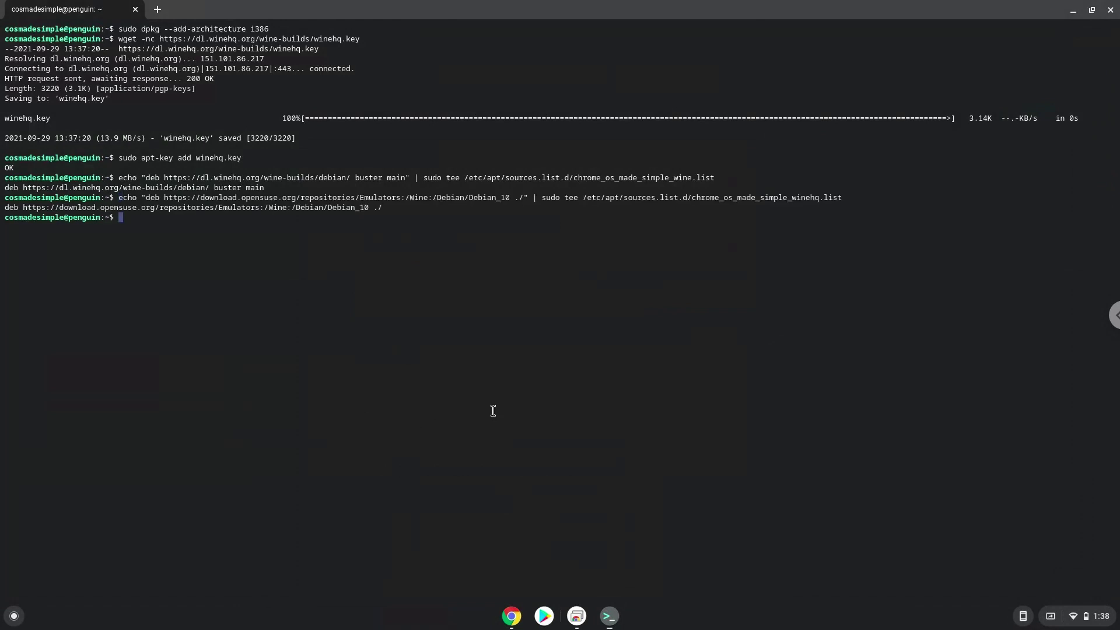
Copy and run the apt-key adv command importing the openSUSE signing key
{"action": "left_click", "coordinate": [511, 616]}
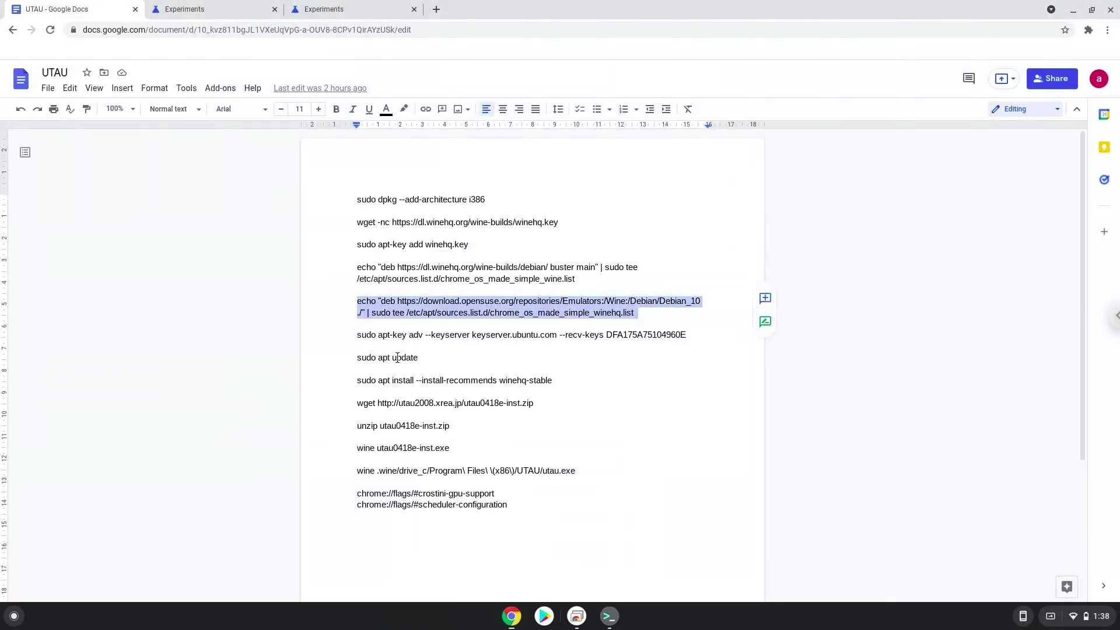
{"action": "triple_click", "coordinate": [385, 336]}
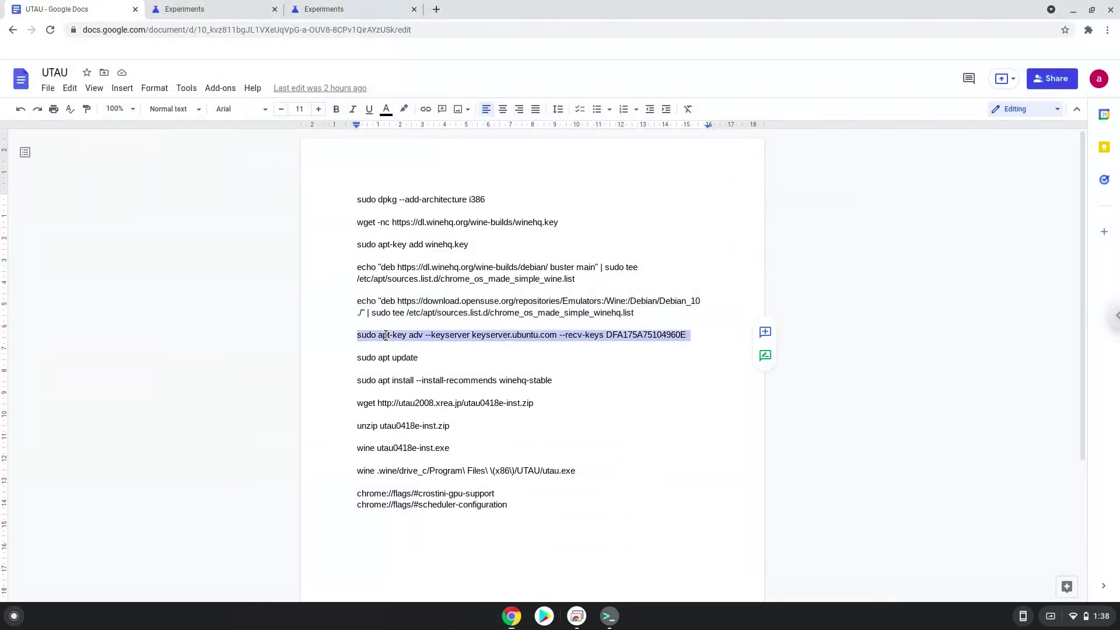
{"action": "right_click", "coordinate": [385, 335]}
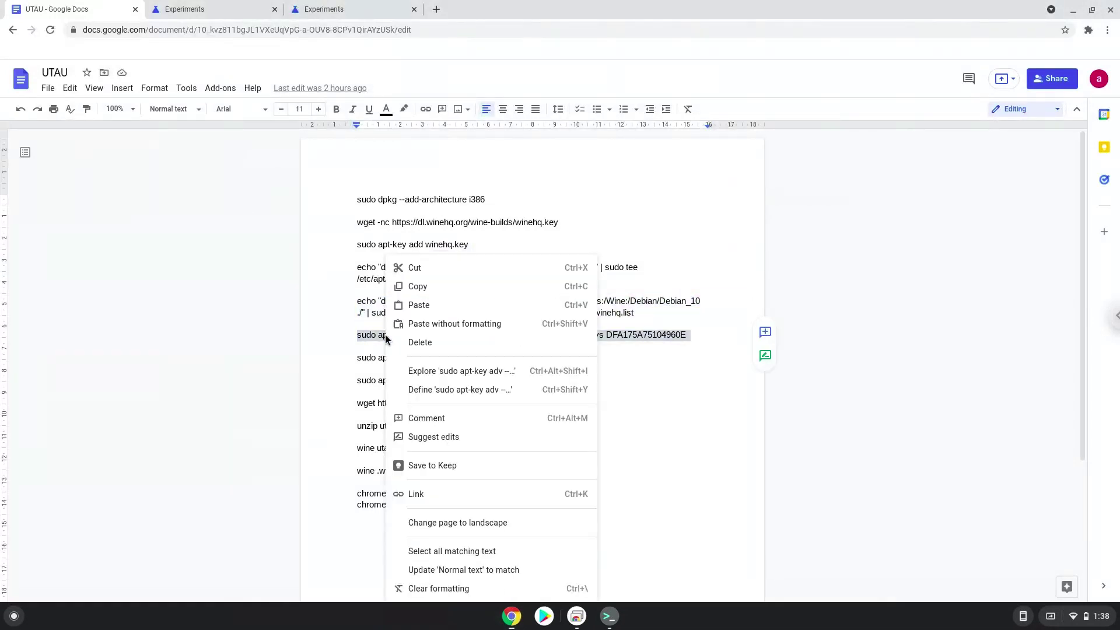
{"action": "left_click", "coordinate": [425, 287]}
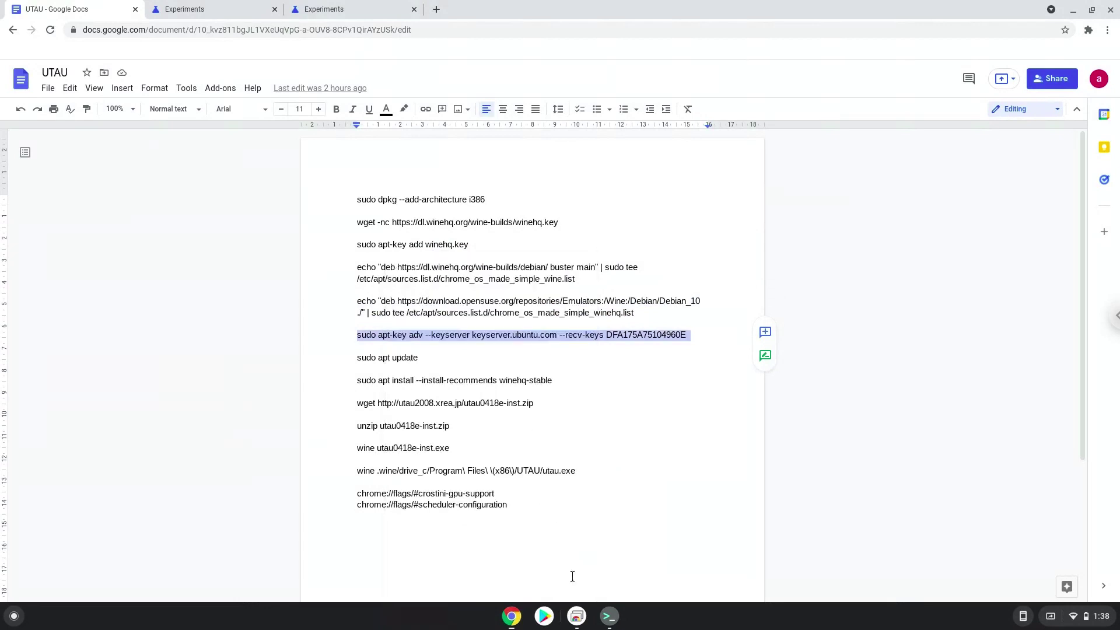
{"action": "left_click", "coordinate": [608, 615]}
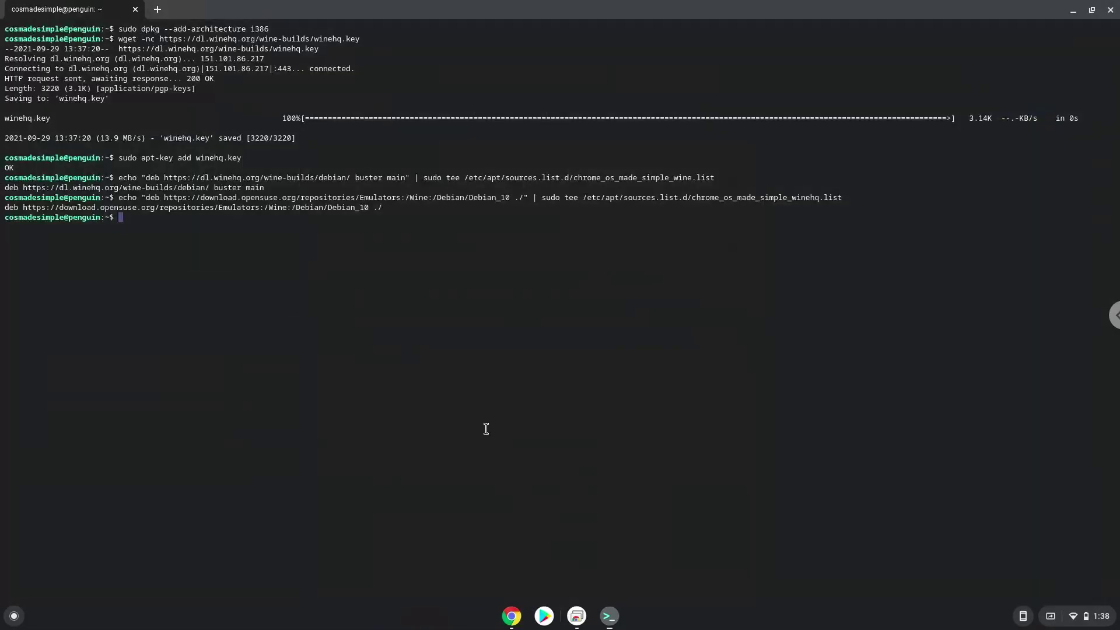
{"action": "key", "text": "ctrl+shift+v"}
{"action": "key", "text": "Return"}
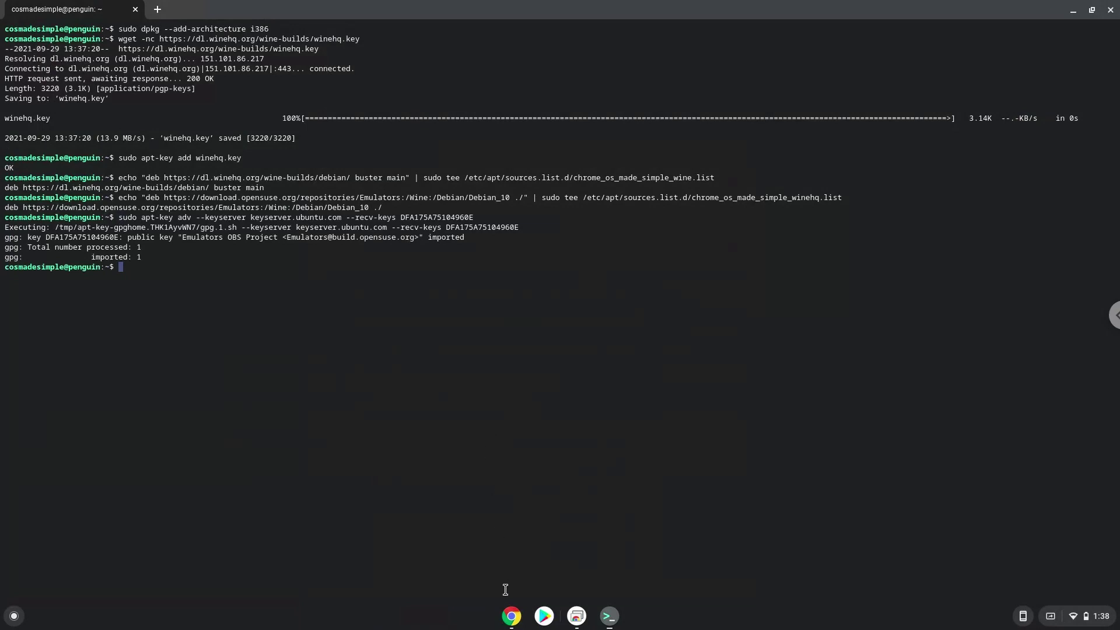
{"action": "left_click", "coordinate": [508, 618]}
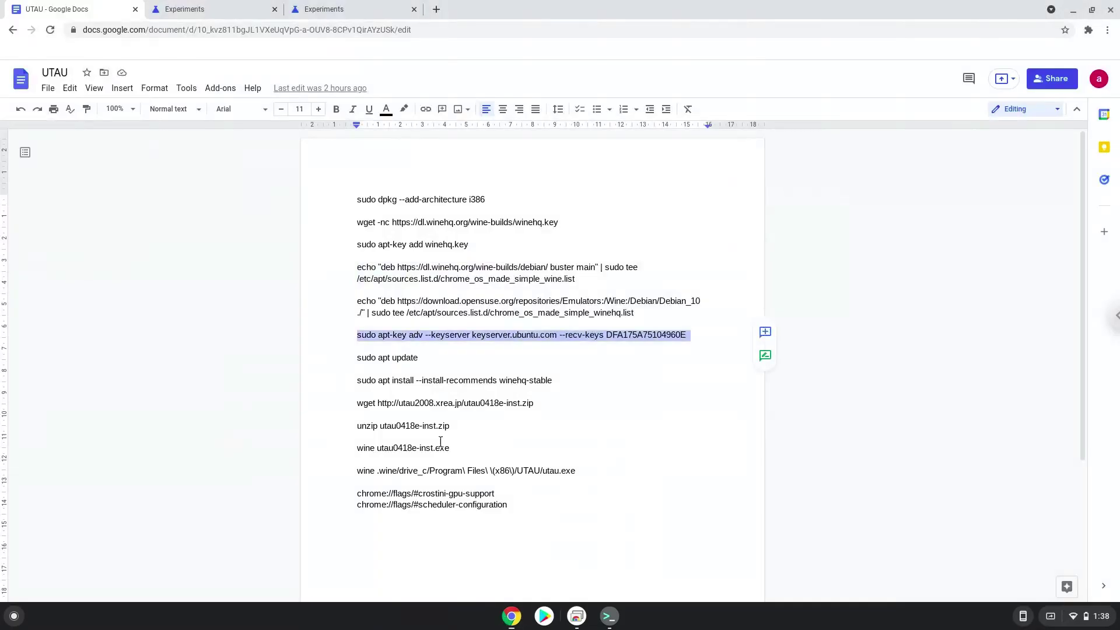
Copy 'sudo apt update' from the doc and run it in Terminal
{"action": "double_click", "coordinate": [407, 357]}
{"action": "left_click", "coordinate": [407, 358]}
{"action": "triple_click", "coordinate": [407, 358]}
{"action": "right_click", "coordinate": [407, 357]}
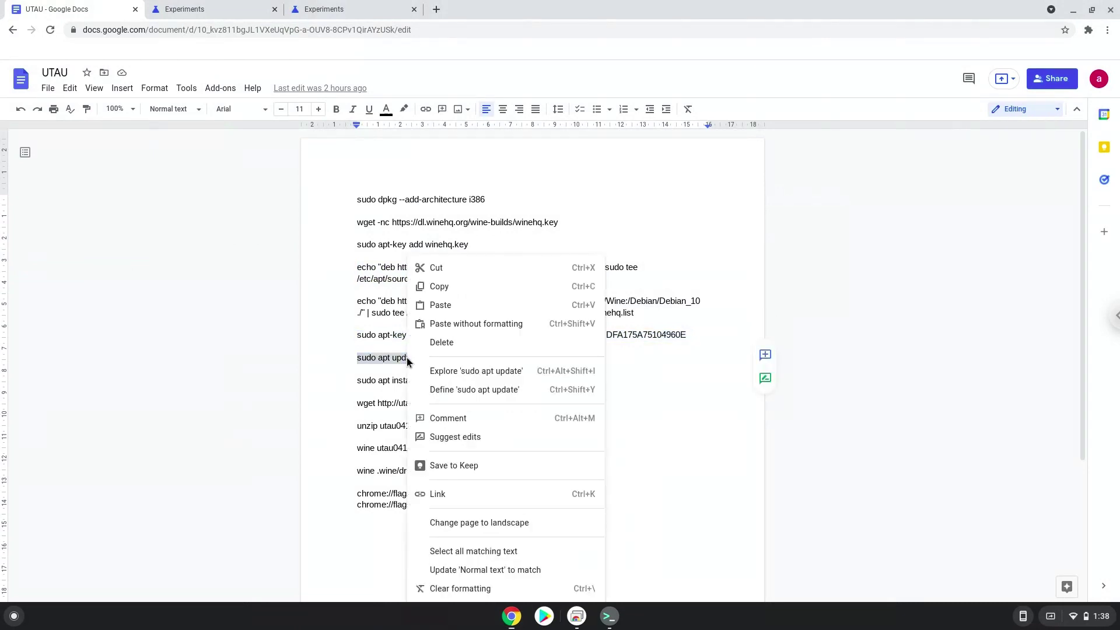
{"action": "left_click", "coordinate": [445, 288]}
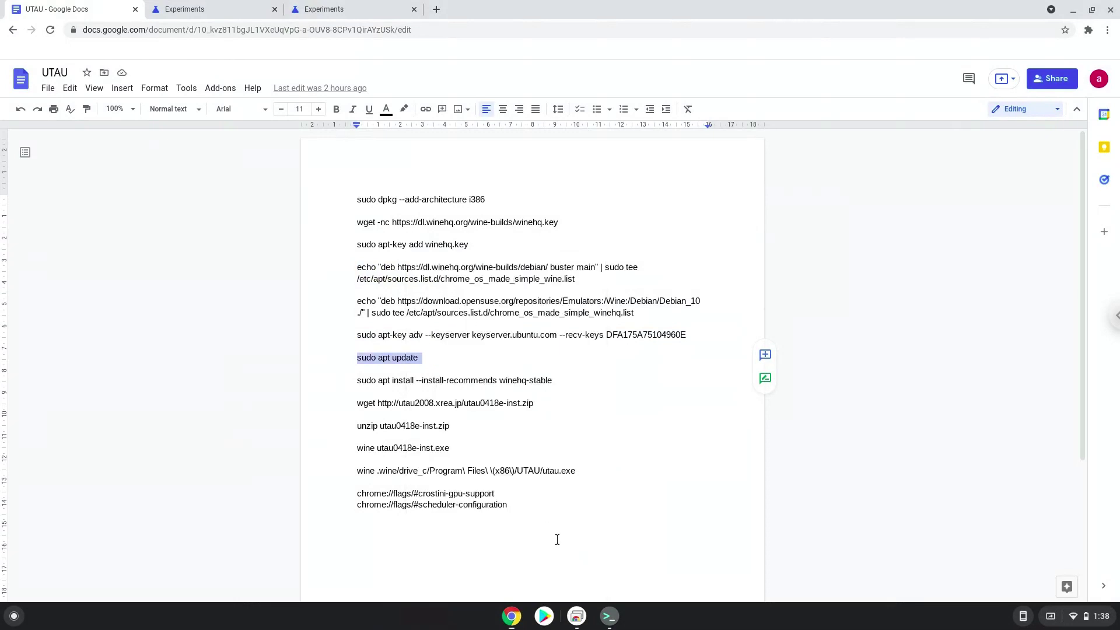
{"action": "left_click", "coordinate": [609, 616]}
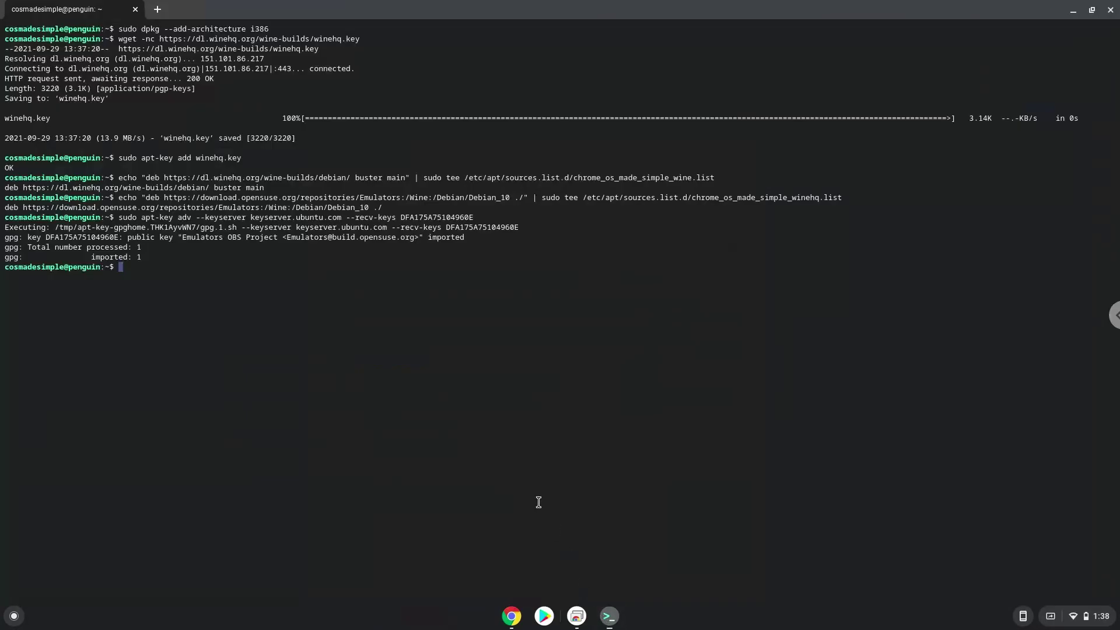
{"action": "key", "text": "ctrl+shift+v"}
{"action": "key", "text": "Return"}
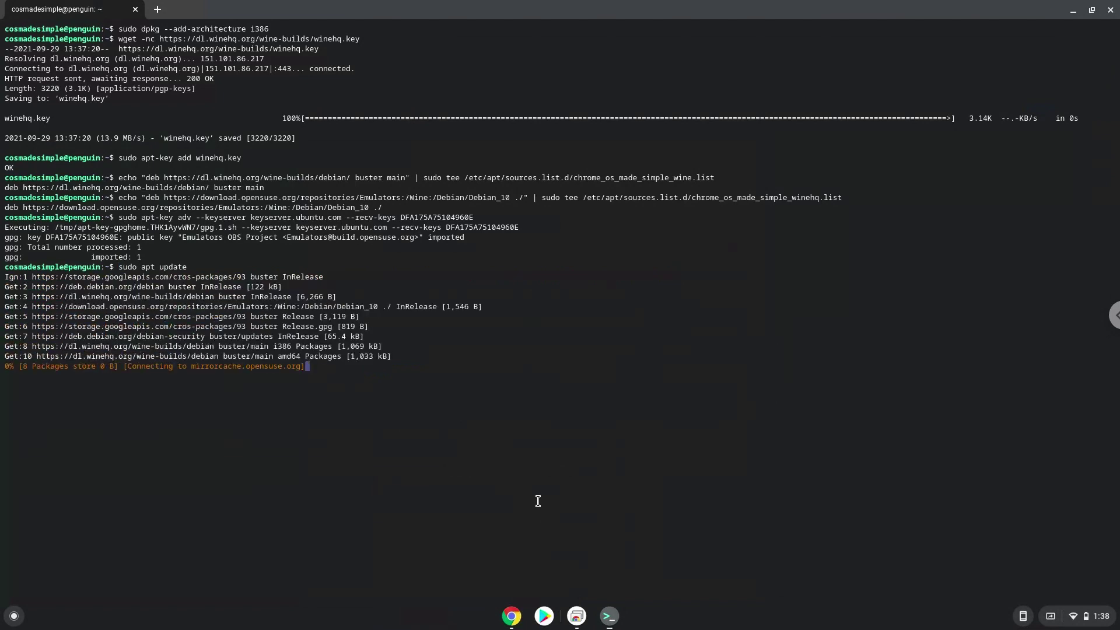
Answer y to accept both repositories' changed release information
{"action": "type", "text": "y"}
{"action": "key", "text": "Return"}
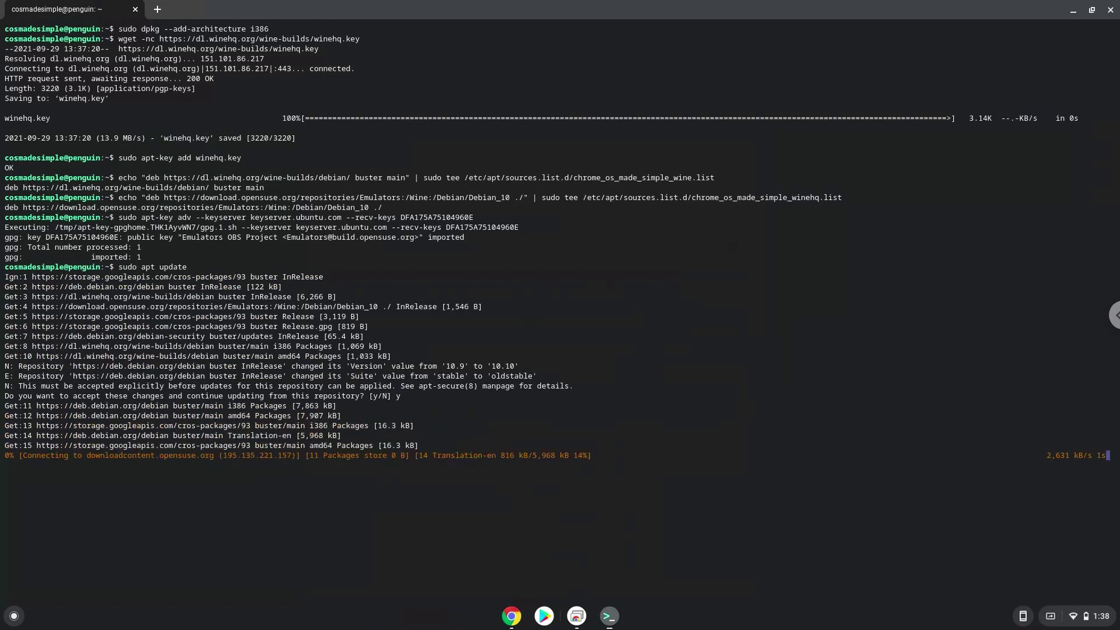
{"action": "type", "text": "y"}
{"action": "key", "text": "Return"}
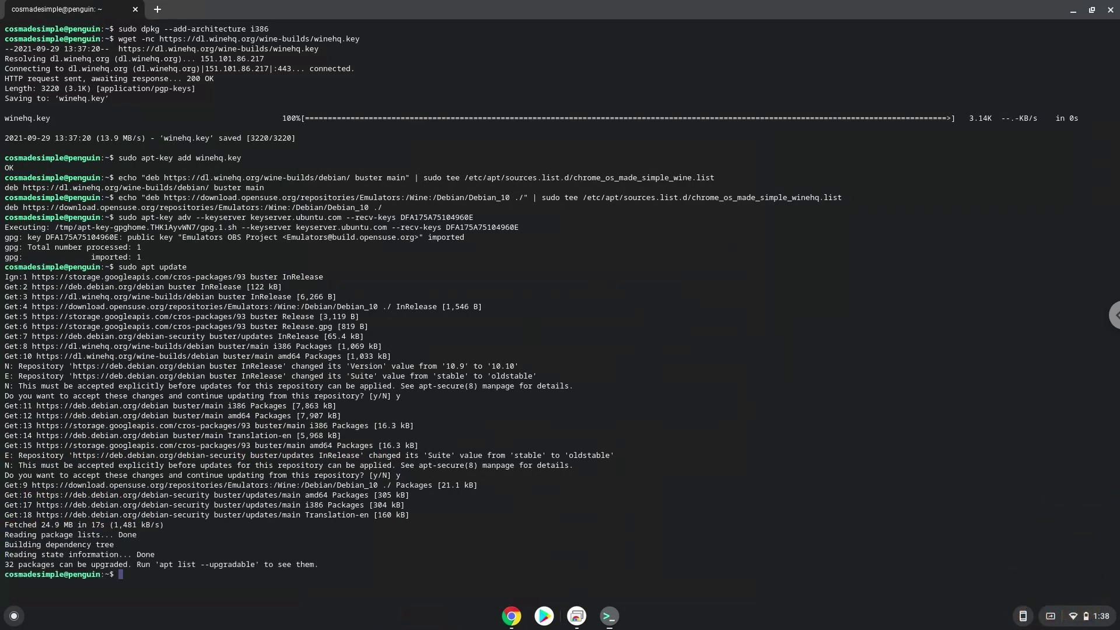
Copy and run the winehq-stable install command, confirming the additional packages
{"action": "left_click", "coordinate": [511, 616]}
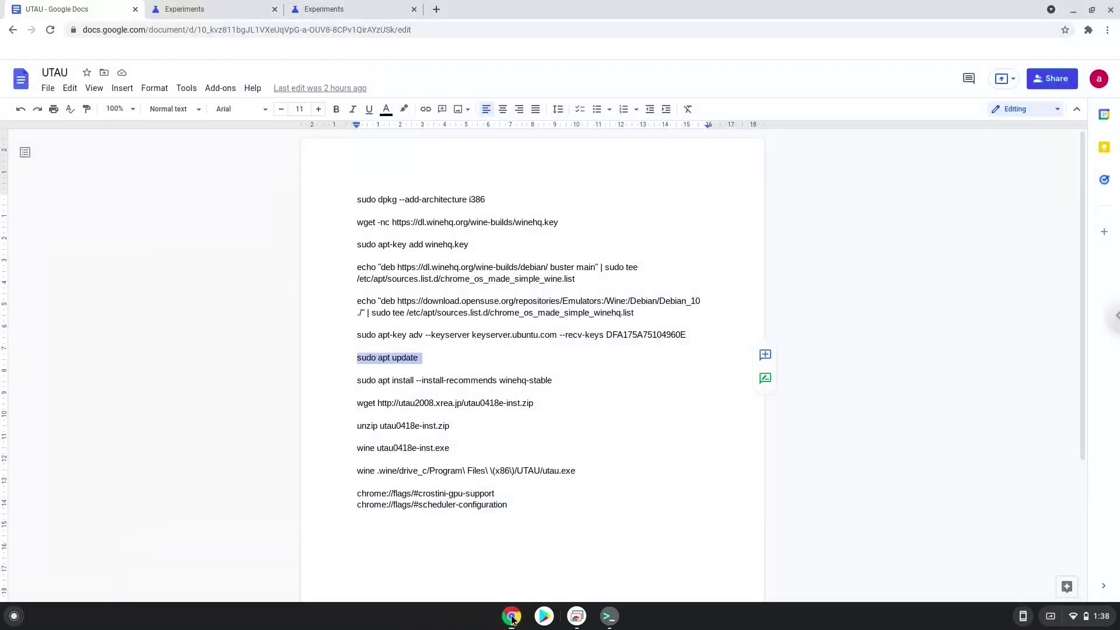
{"action": "triple_click", "coordinate": [412, 380]}
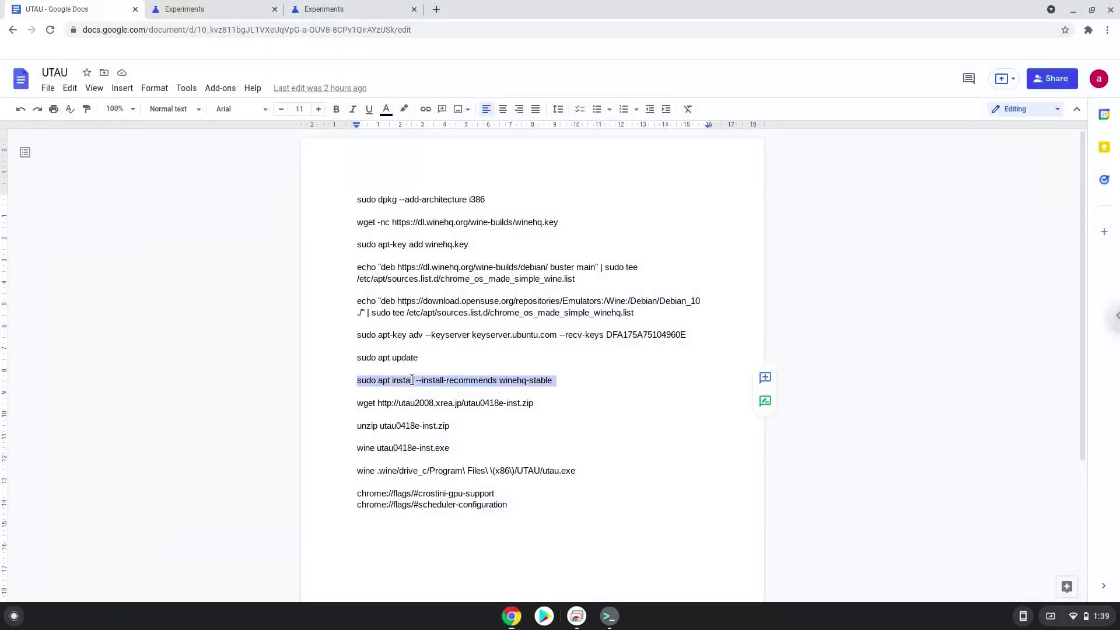
{"action": "right_click", "coordinate": [412, 380]}
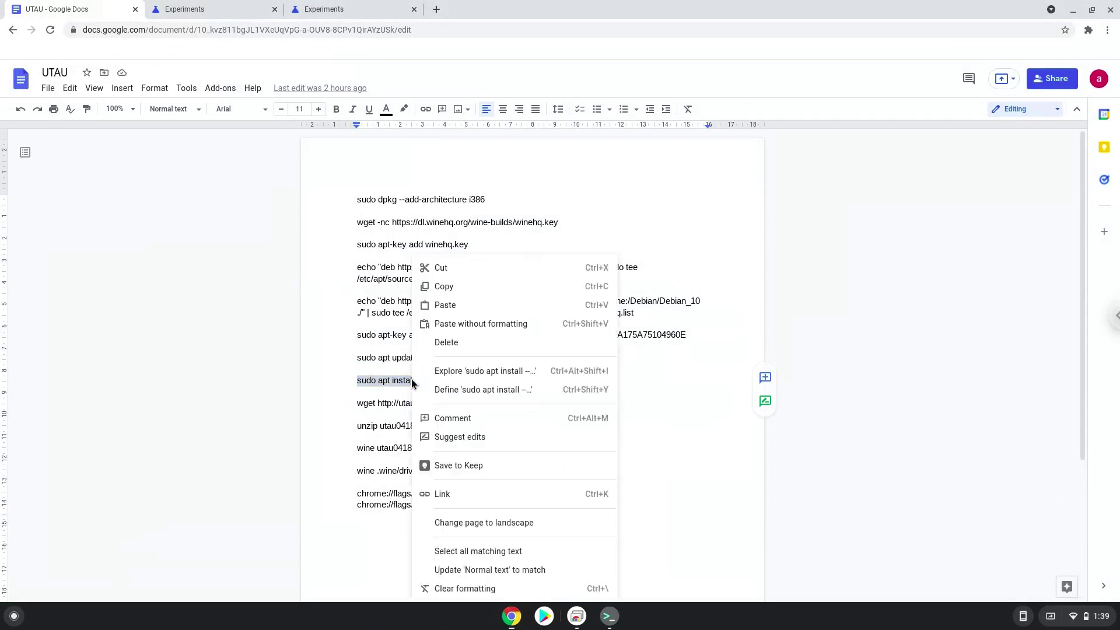
{"action": "left_click", "coordinate": [453, 288]}
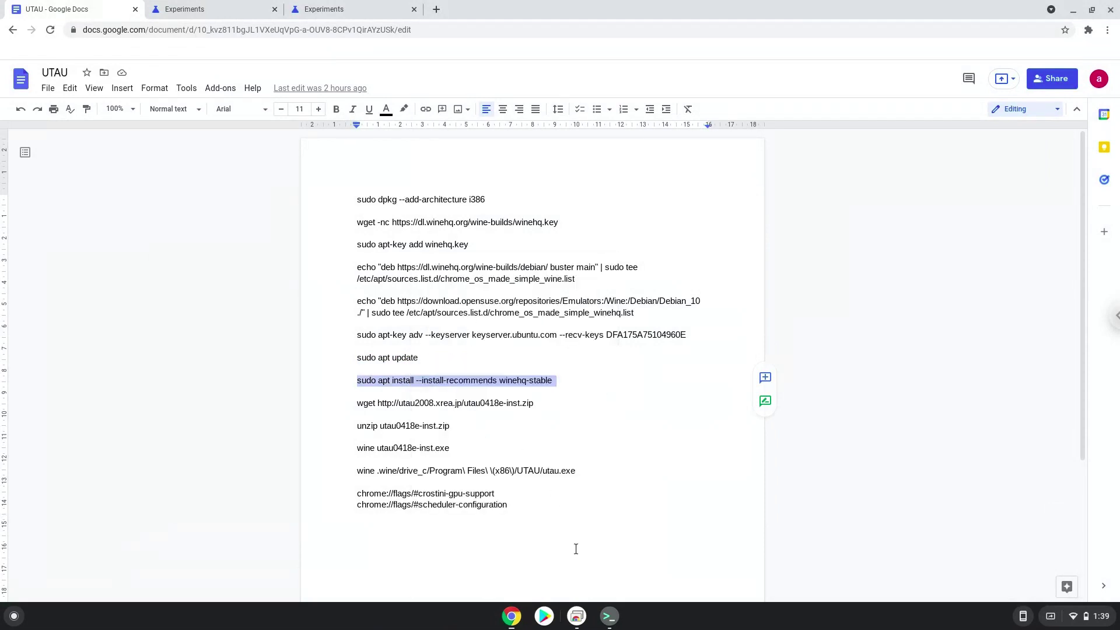
{"action": "left_click", "coordinate": [609, 615]}
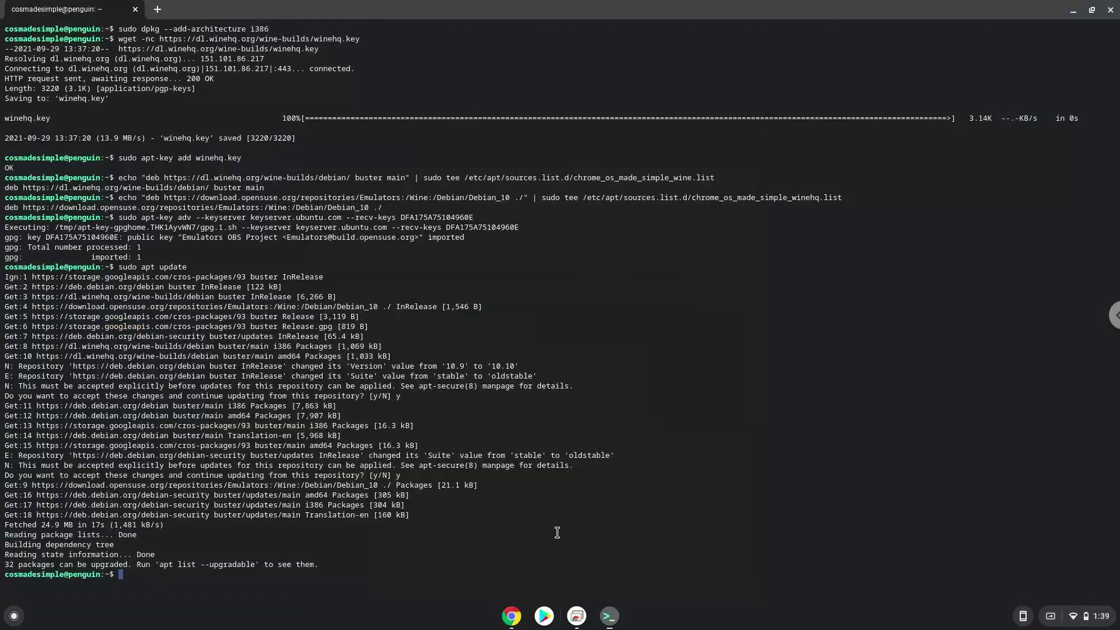
{"action": "key", "text": "ctrl+shift+v"}
{"action": "key", "text": "Return"}
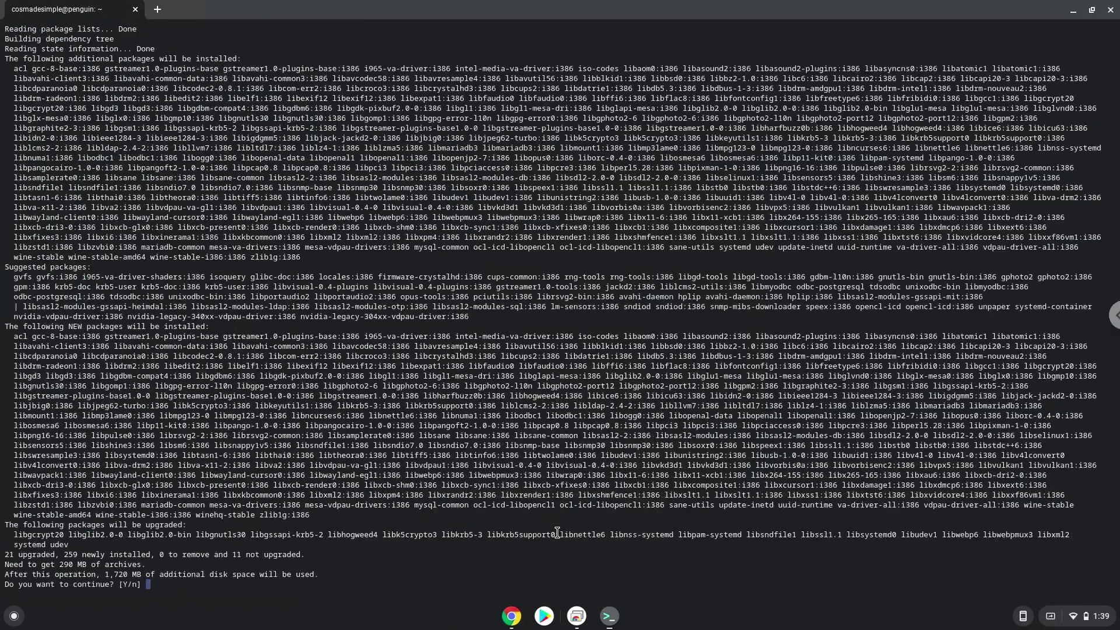
{"action": "key", "text": "Return"}
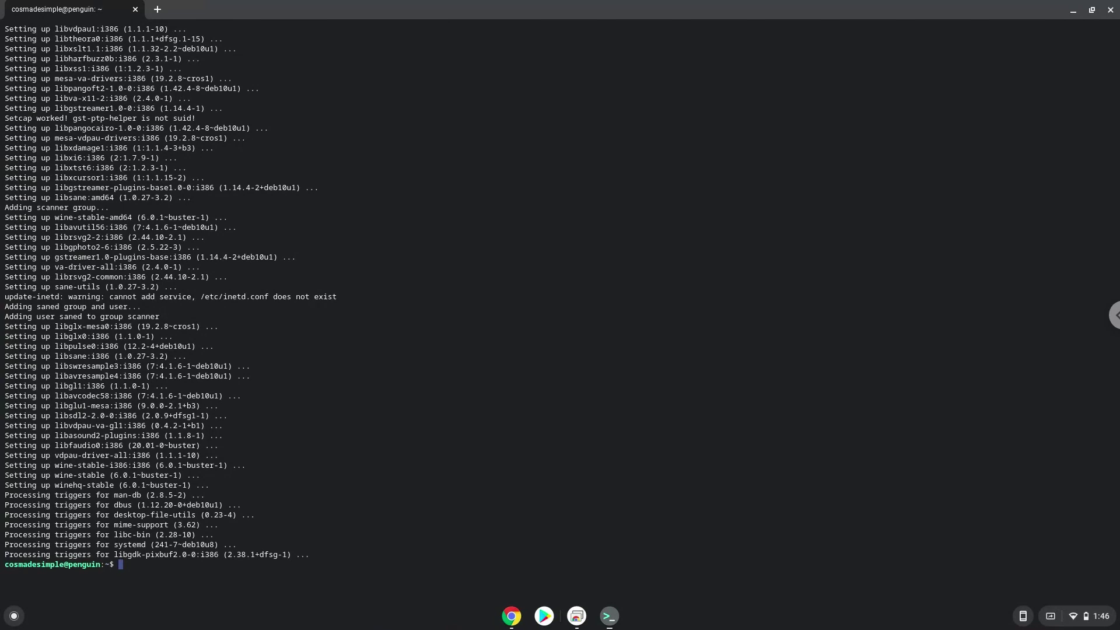
Copy the wget line from the doc and run it to download utau0418e-inst.zip
{"action": "left_click", "coordinate": [512, 617]}
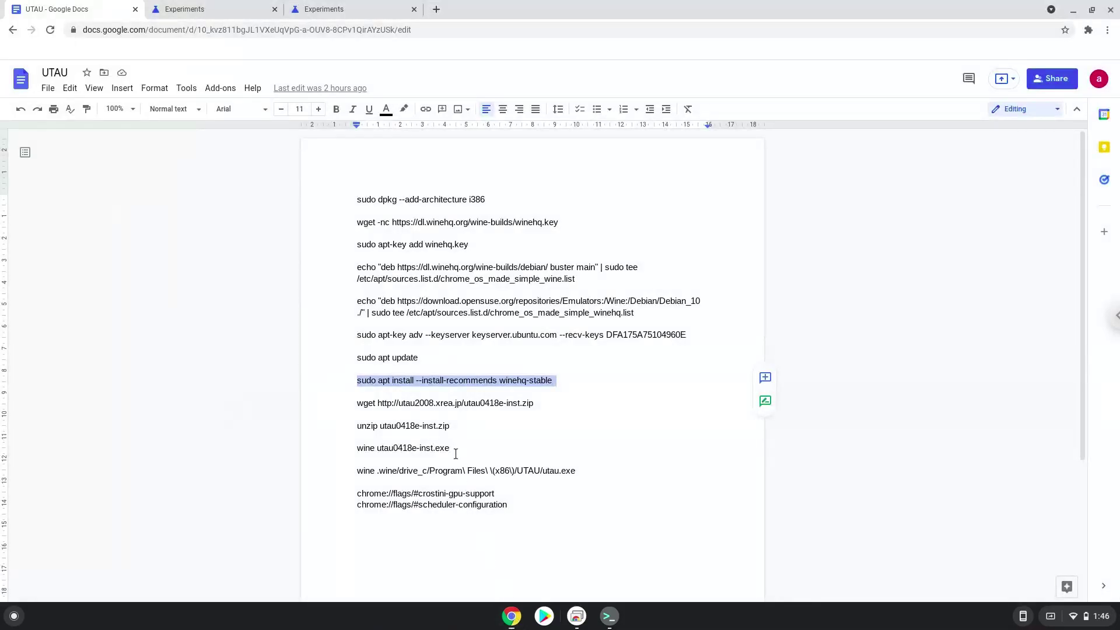
{"action": "triple_click", "coordinate": [426, 403]}
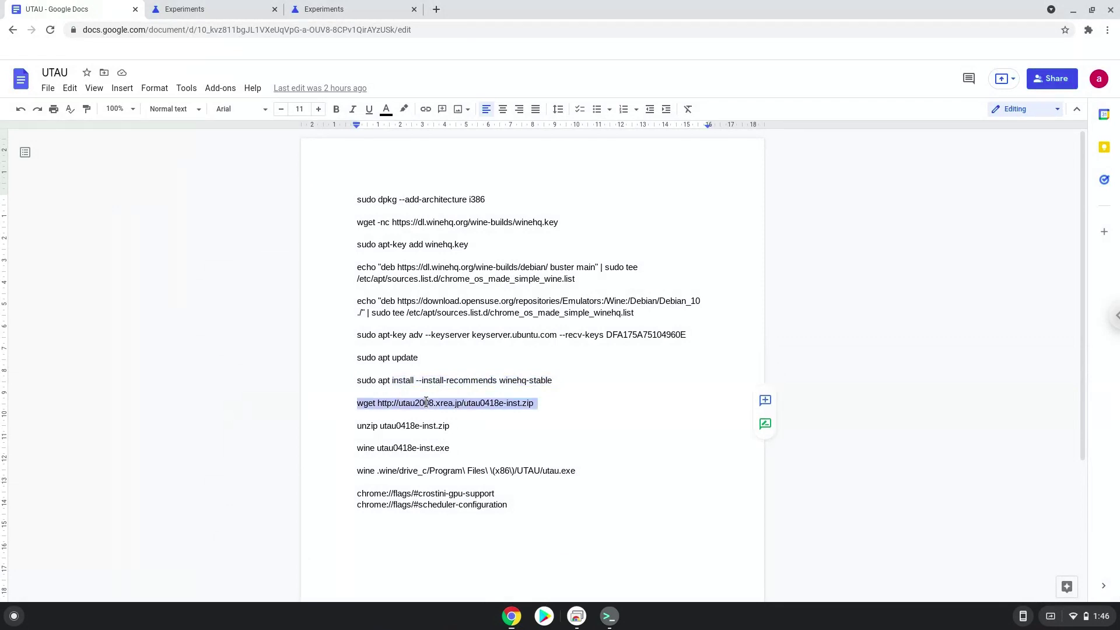
{"action": "right_click", "coordinate": [426, 402]}
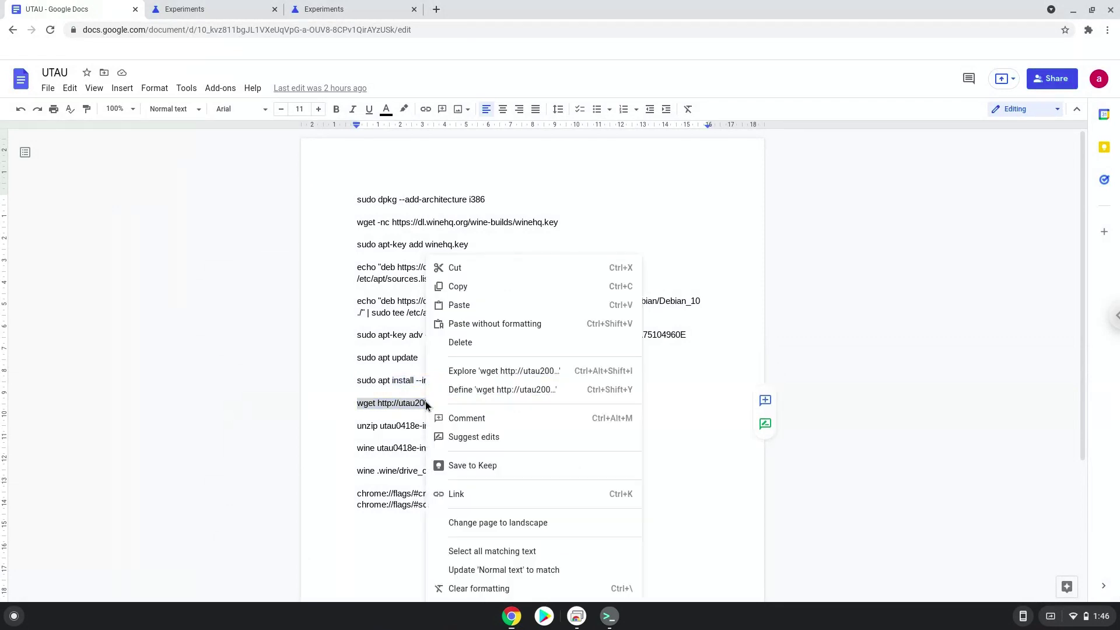
{"action": "left_click", "coordinate": [467, 289]}
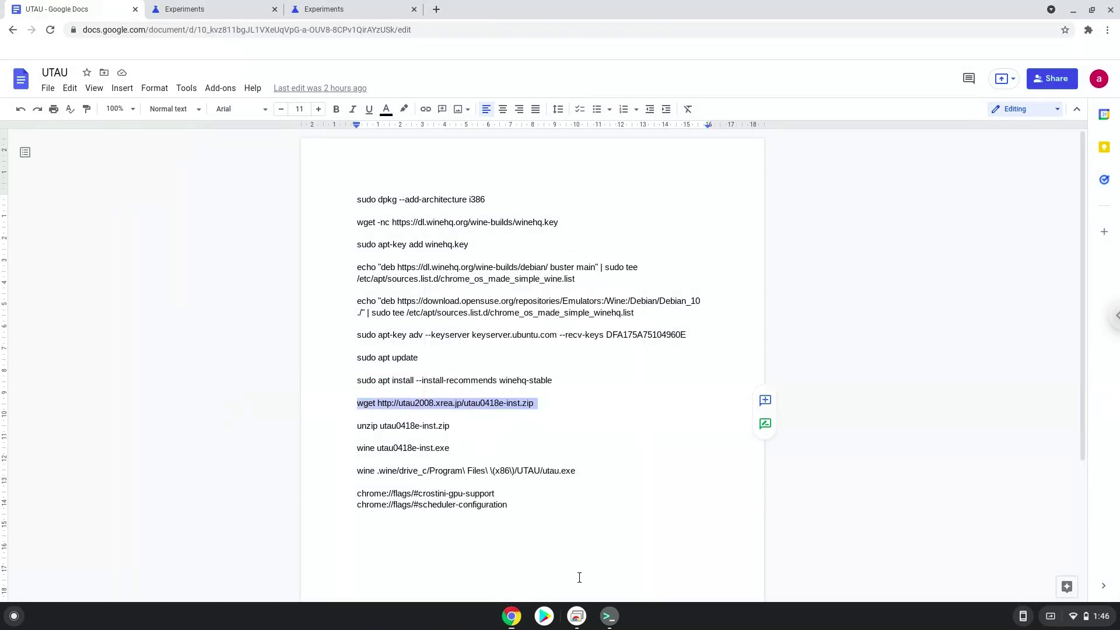
{"action": "left_click", "coordinate": [609, 616]}
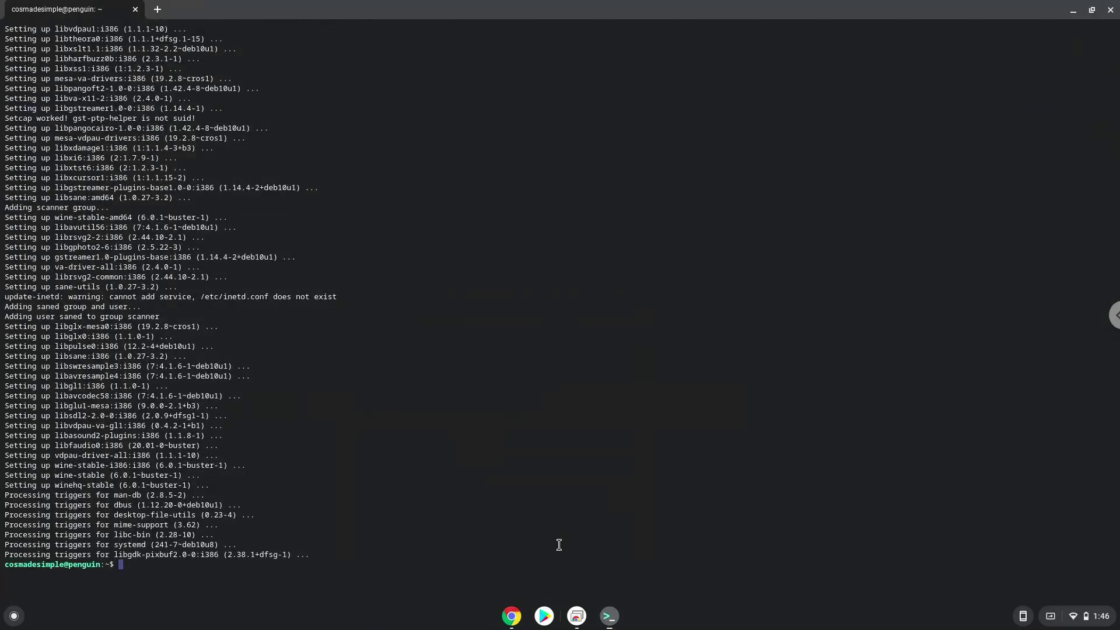
{"action": "key", "text": "ctrl+shift+v"}
{"action": "key", "text": "Return"}
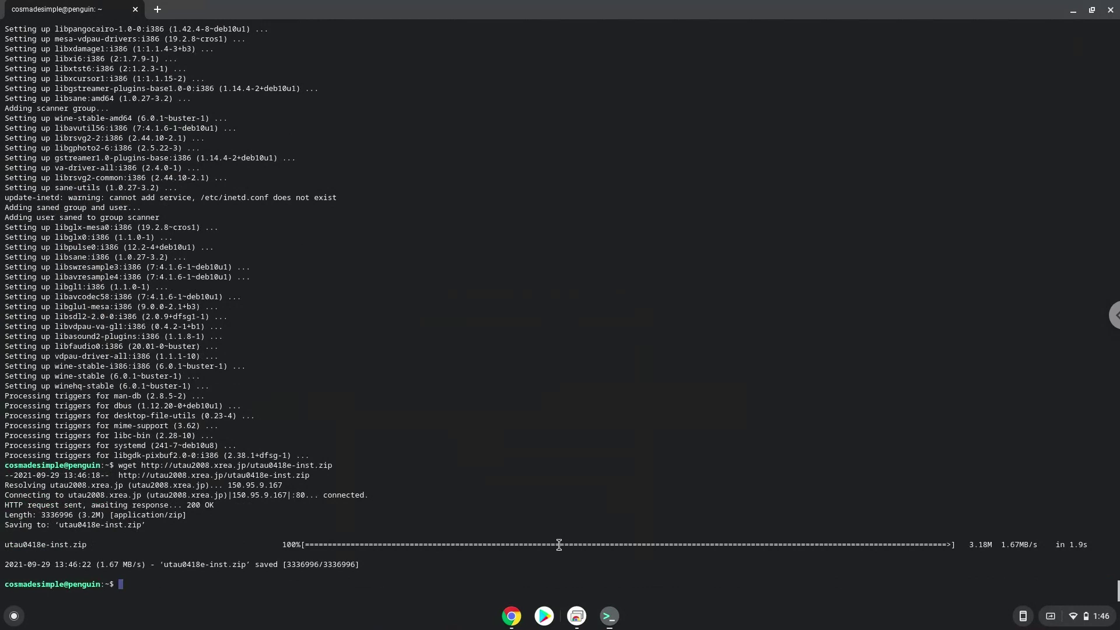
Copy the unzip line and run it to extract utau0418e-inst.exe
{"action": "left_click", "coordinate": [511, 617]}
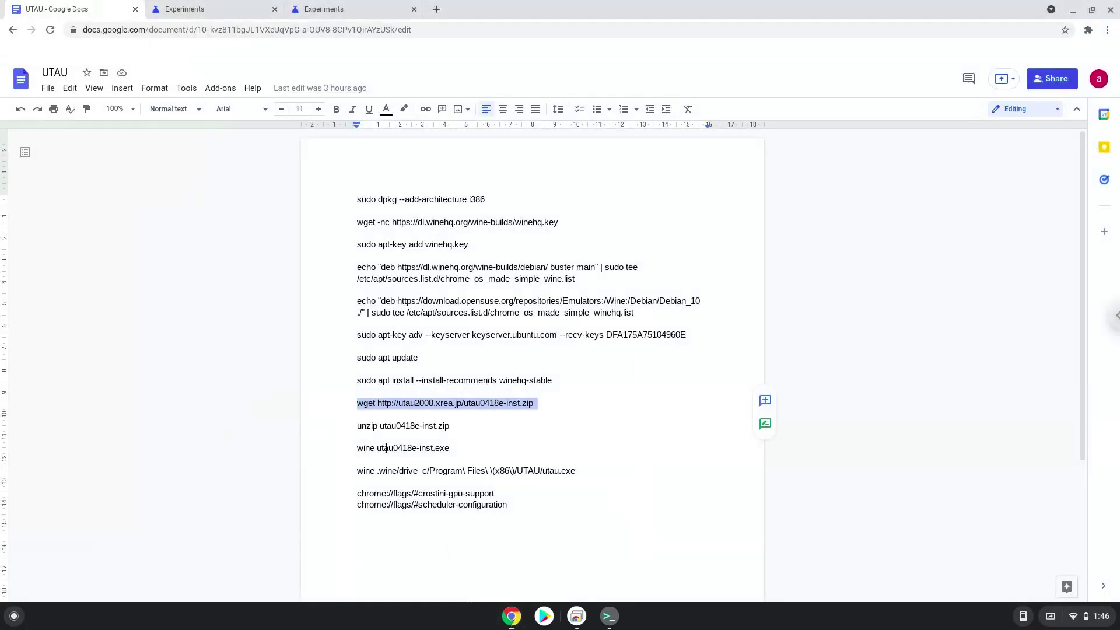
{"action": "triple_click", "coordinate": [370, 426]}
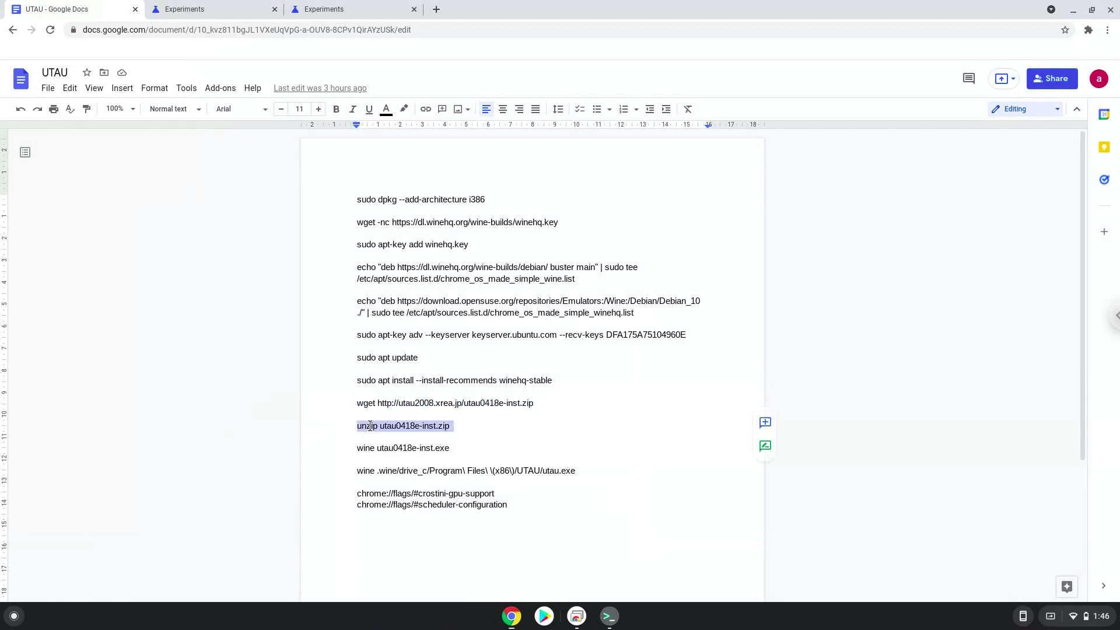
{"action": "right_click", "coordinate": [370, 426]}
{"action": "left_click", "coordinate": [410, 115]}
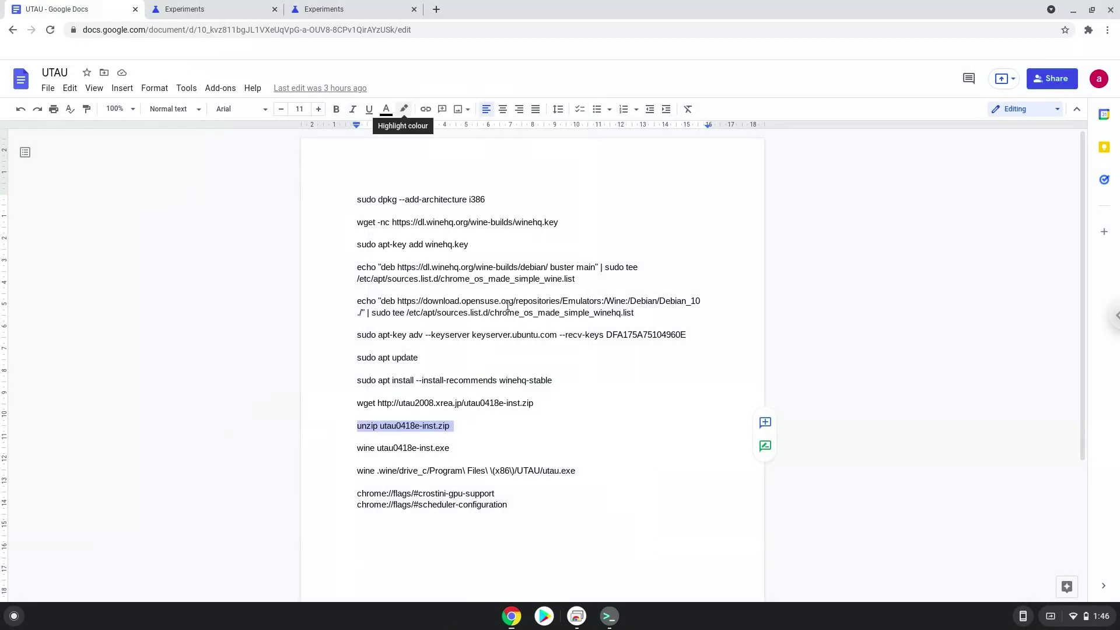
{"action": "left_click", "coordinate": [609, 616]}
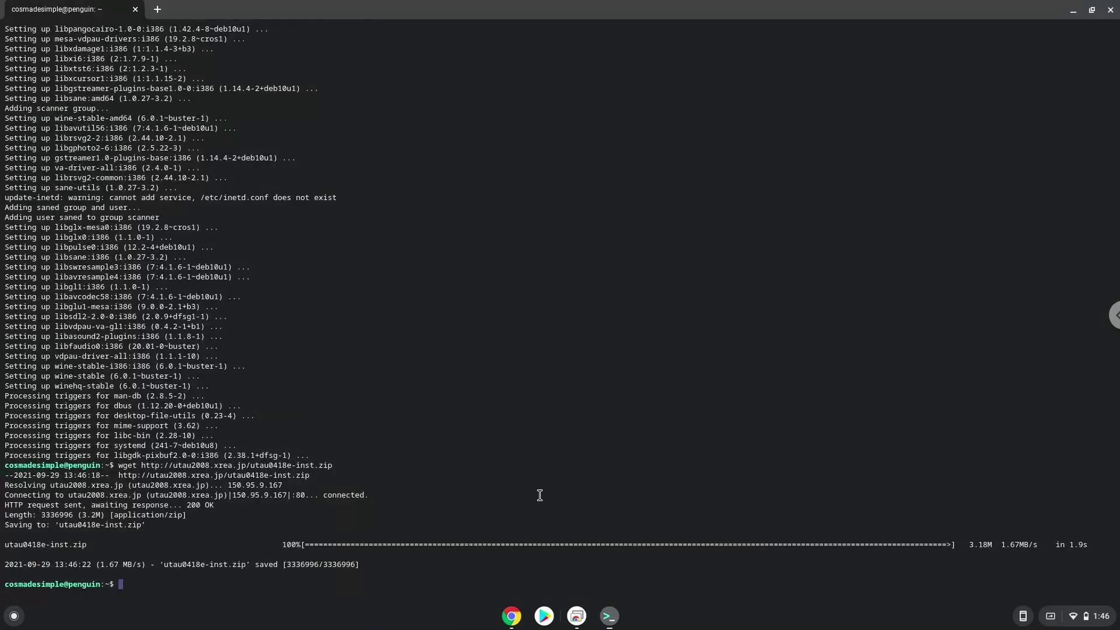
{"action": "key", "text": "ctrl+shift+v"}
{"action": "key", "text": "Return"}
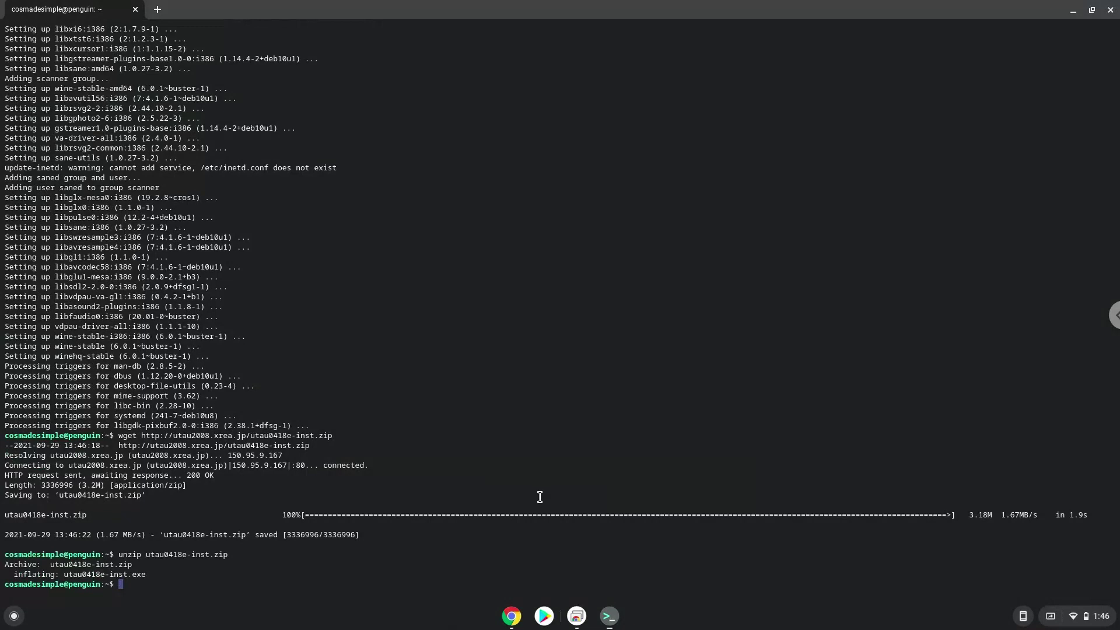
Copy 'wine utau0418e-inst.exe' from the doc and run it in Terminal
{"action": "left_click", "coordinate": [510, 616]}
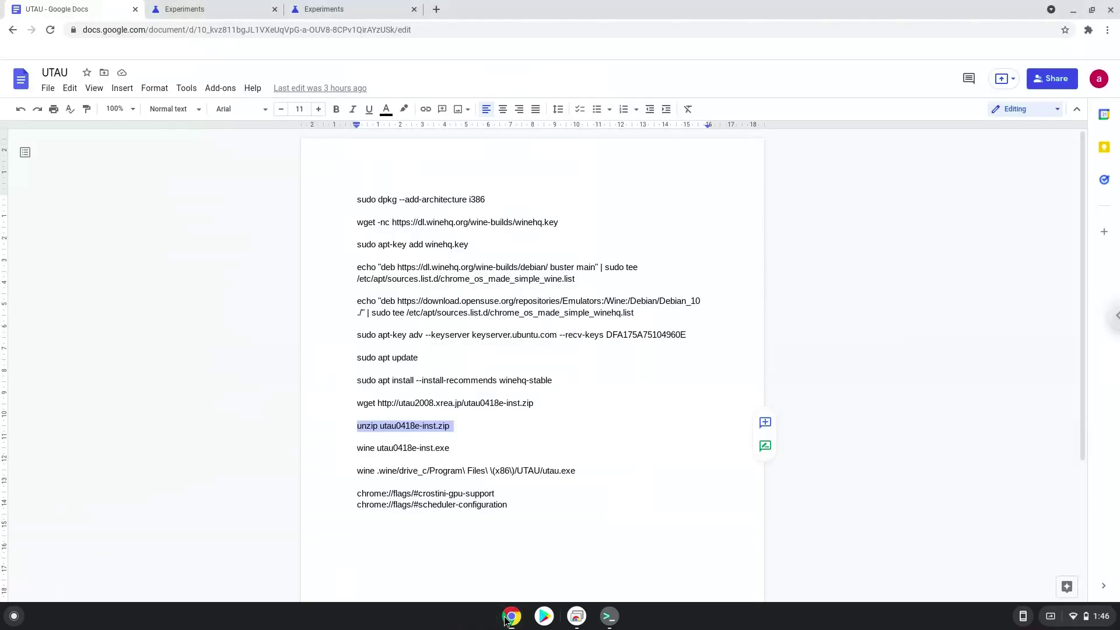
{"action": "triple_click", "coordinate": [404, 450]}
{"action": "right_click", "coordinate": [404, 451]}
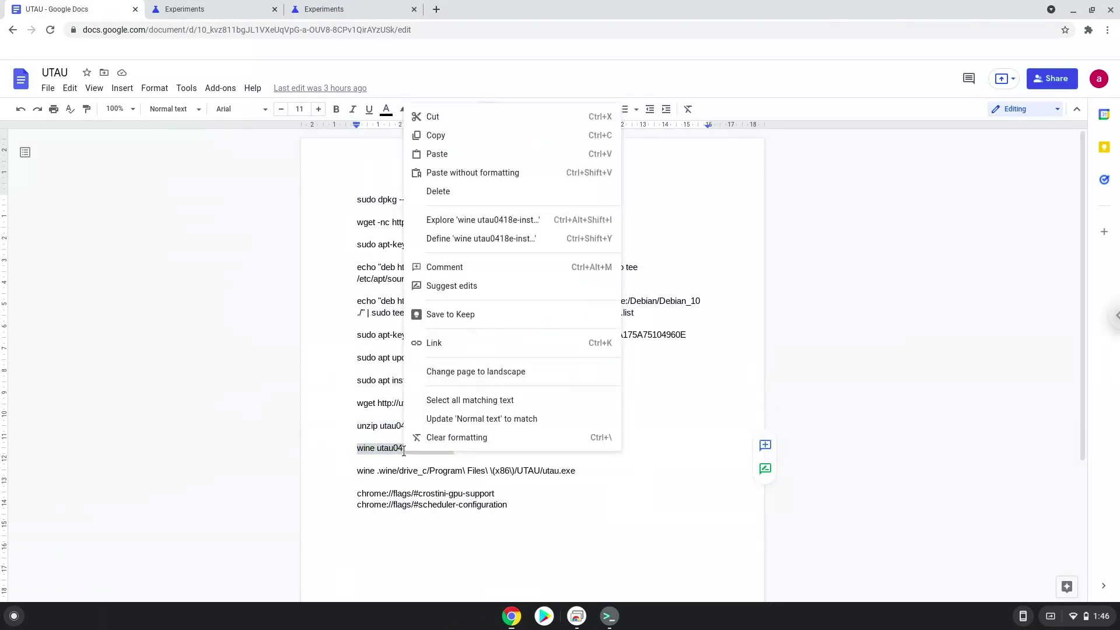
{"action": "left_click", "coordinate": [452, 137]}
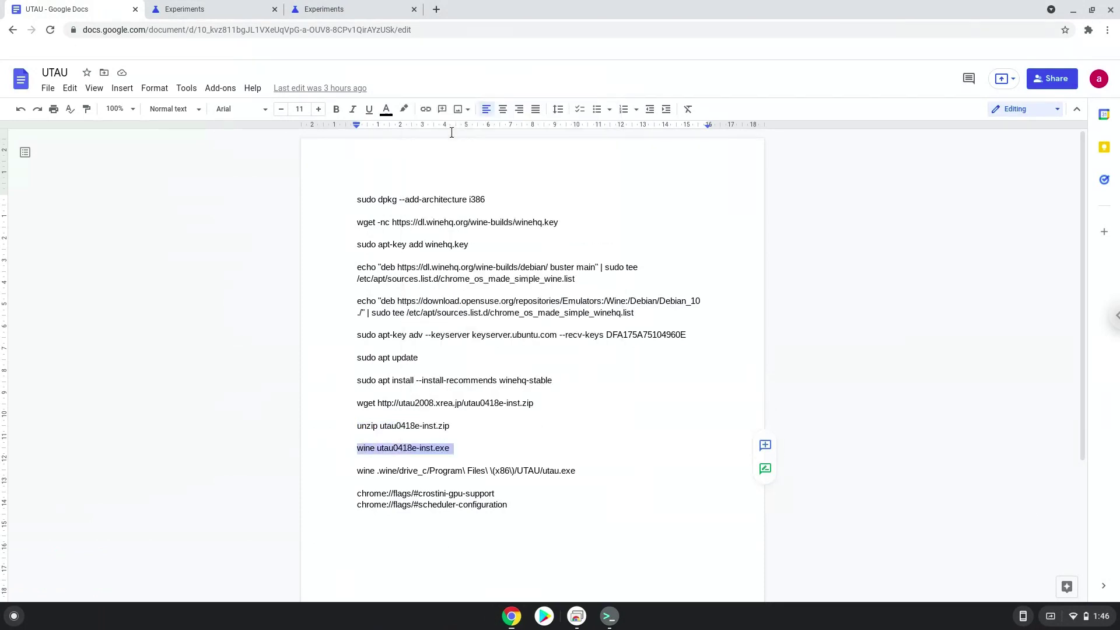
{"action": "left_click", "coordinate": [610, 615]}
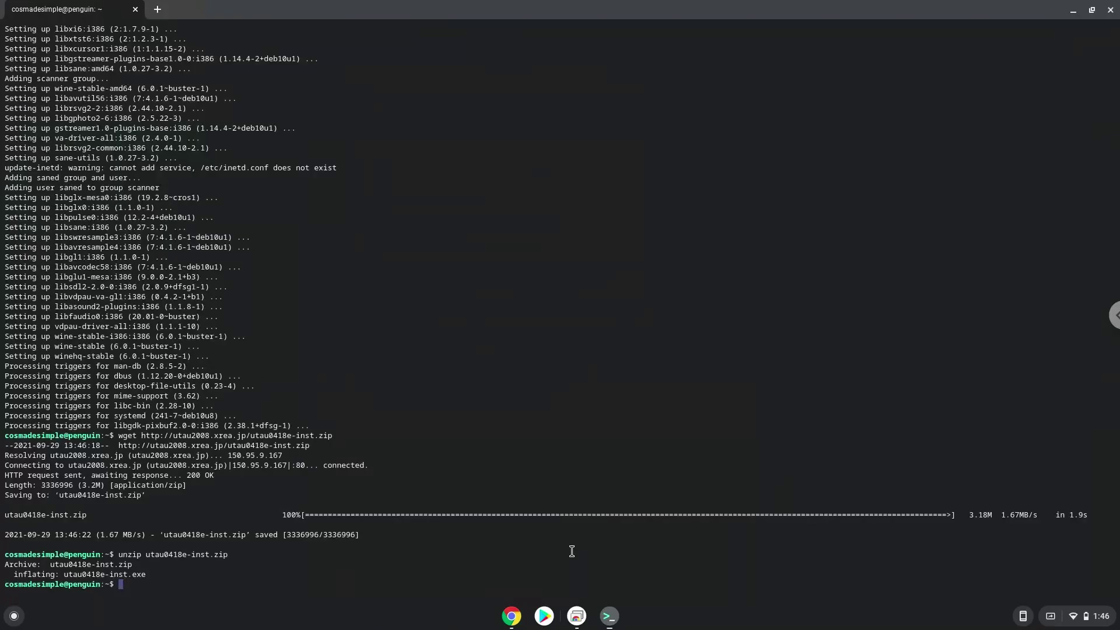
{"action": "key", "text": "ctrl+shift+v"}
{"action": "key", "text": "Return"}
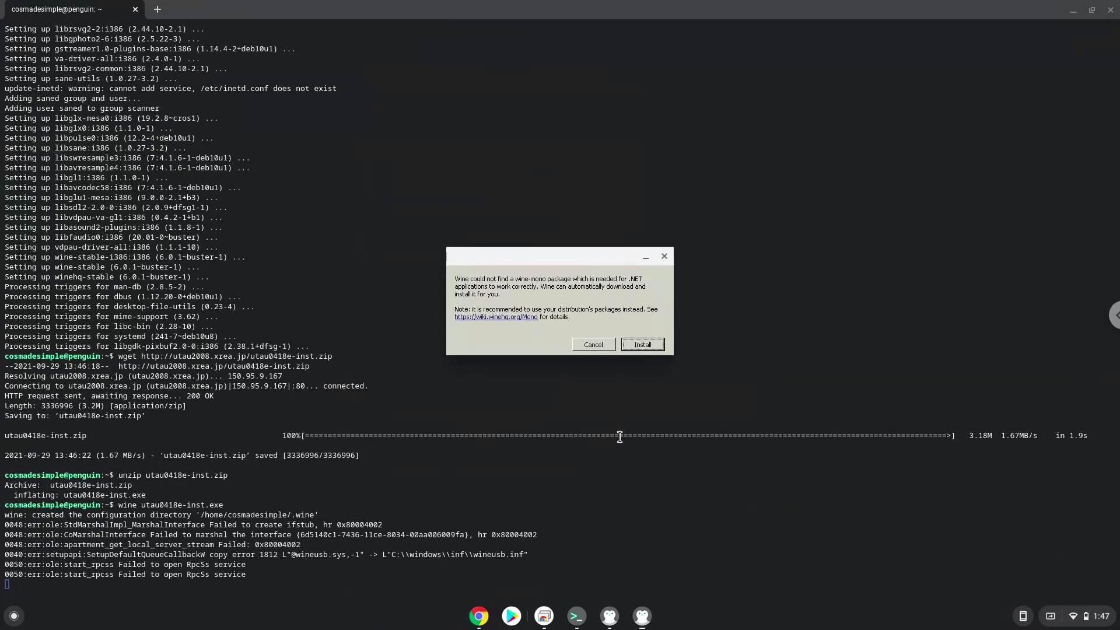
Accept Wine's wine-mono and Gecko download prompts so the UTAU setup window appears
{"action": "left_click", "coordinate": [642, 345]}
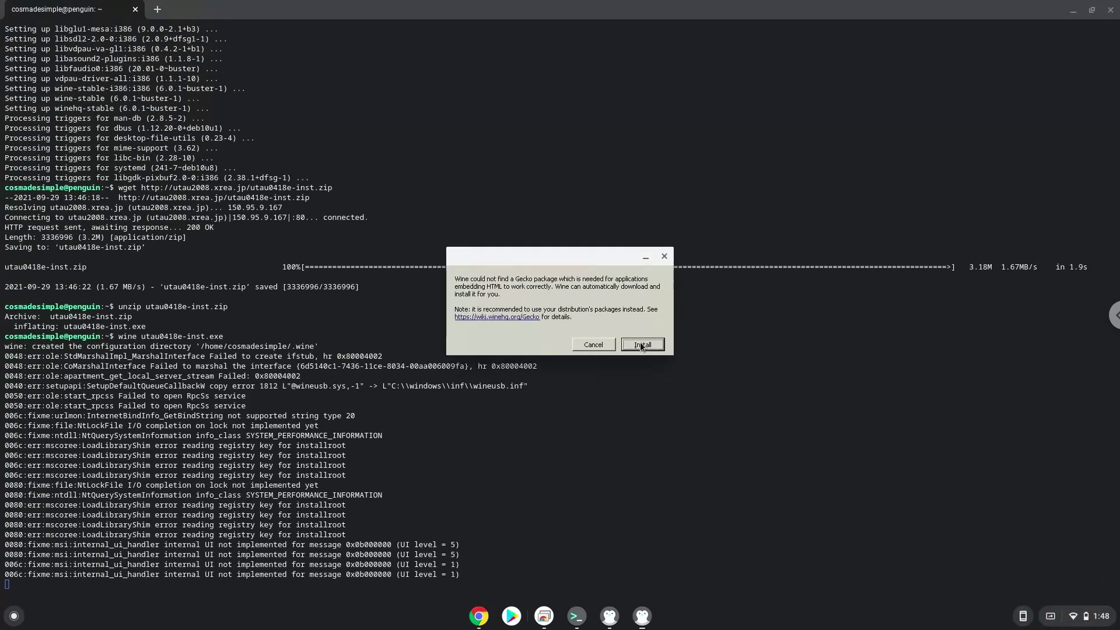
{"action": "left_click", "coordinate": [641, 345]}
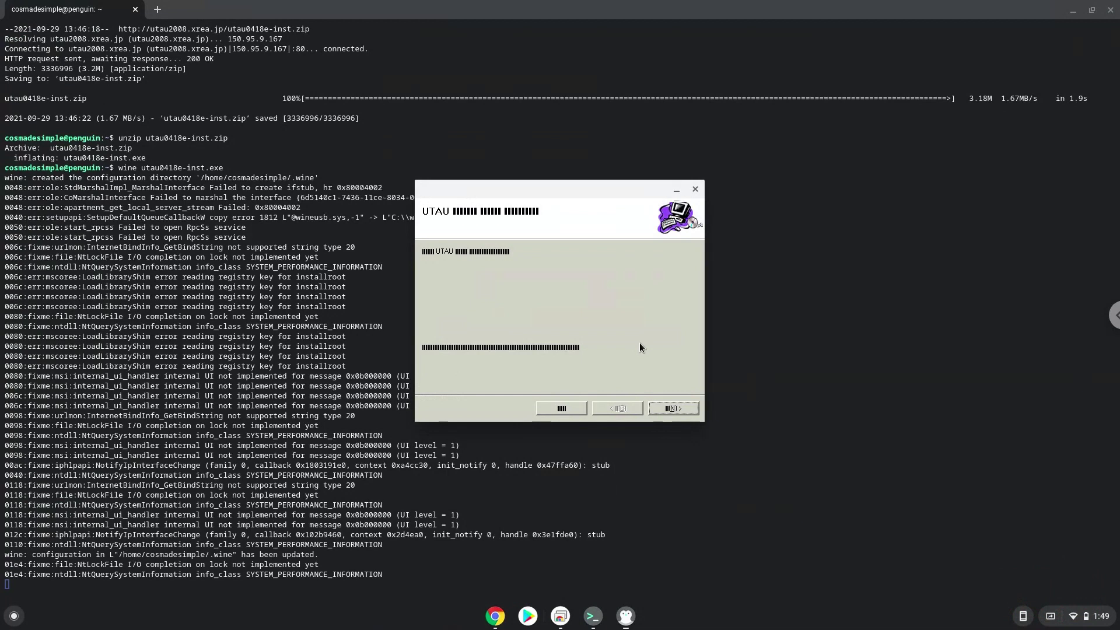
Install UTAU to the default C:\Program Files (x86)\UTAU\ folder and close the finished installer
{"action": "left_click", "coordinate": [674, 409]}
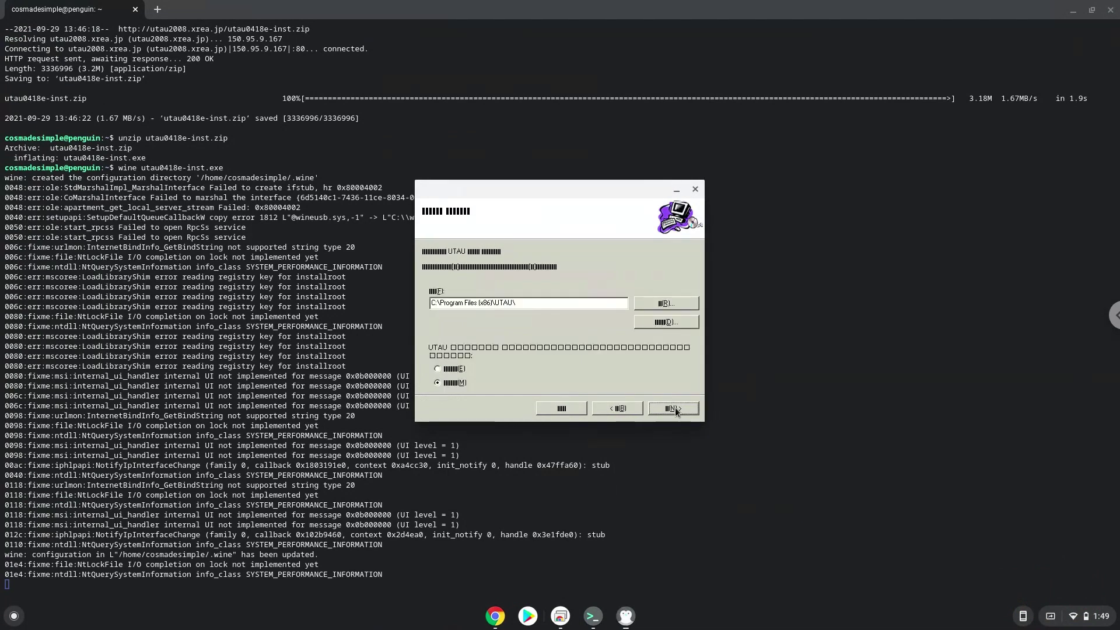
{"action": "left_click", "coordinate": [674, 409]}
{"action": "left_click", "coordinate": [674, 408]}
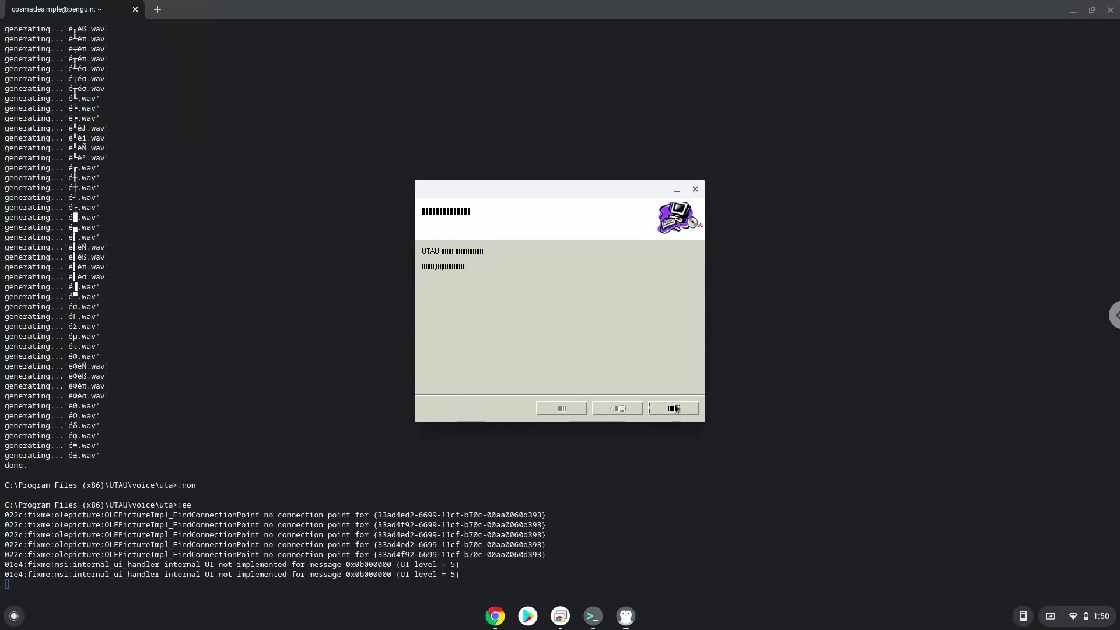
{"action": "left_click", "coordinate": [675, 407]}
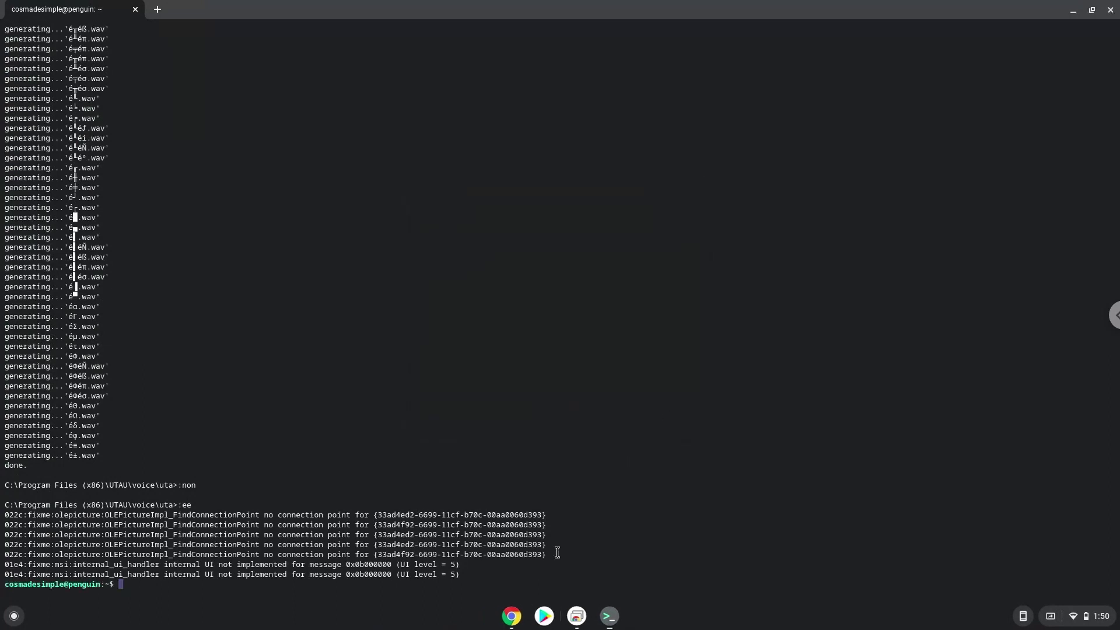
Copy the 'wine .wine/drive_c/...utau.exe' launch line from the Google Doc
{"action": "left_click", "coordinate": [512, 615]}
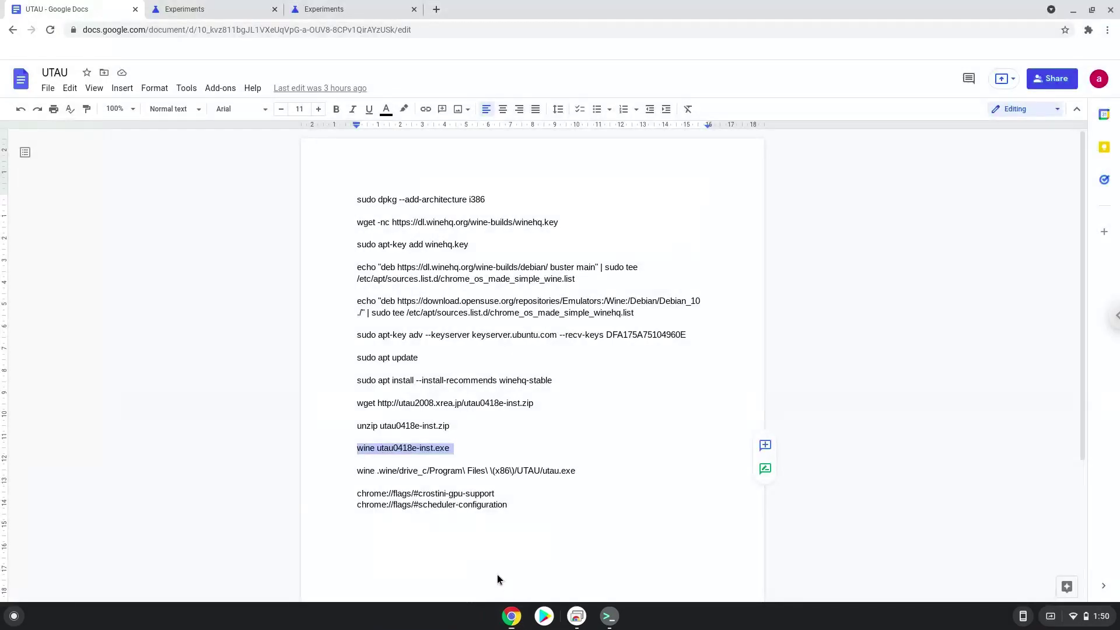
{"action": "triple_click", "coordinate": [449, 470]}
{"action": "right_click", "coordinate": [449, 470]}
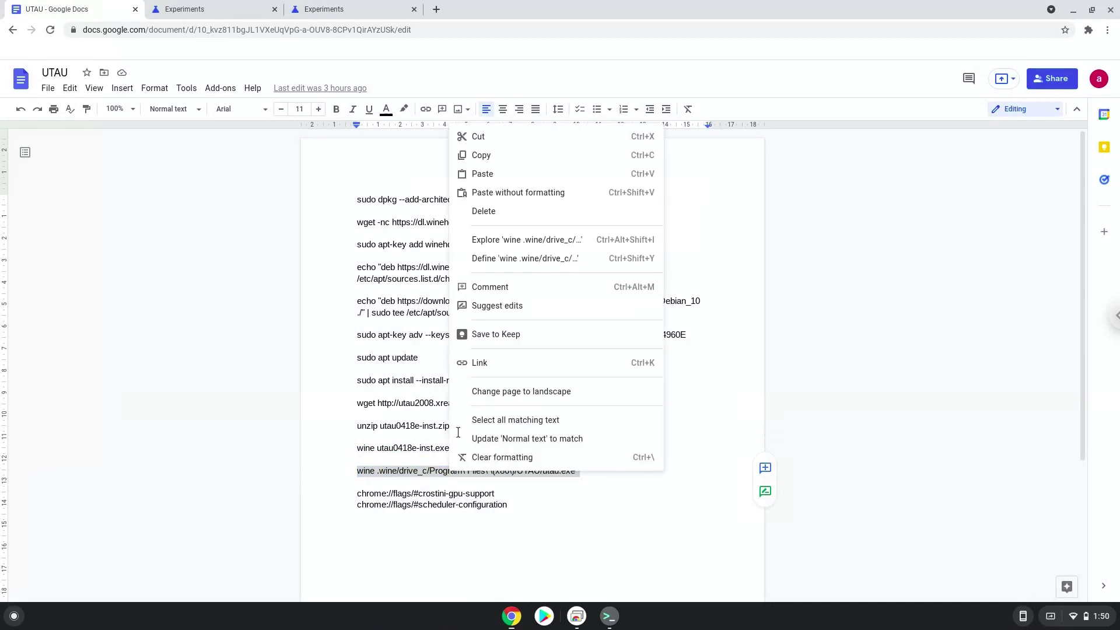
{"action": "left_click", "coordinate": [504, 156]}
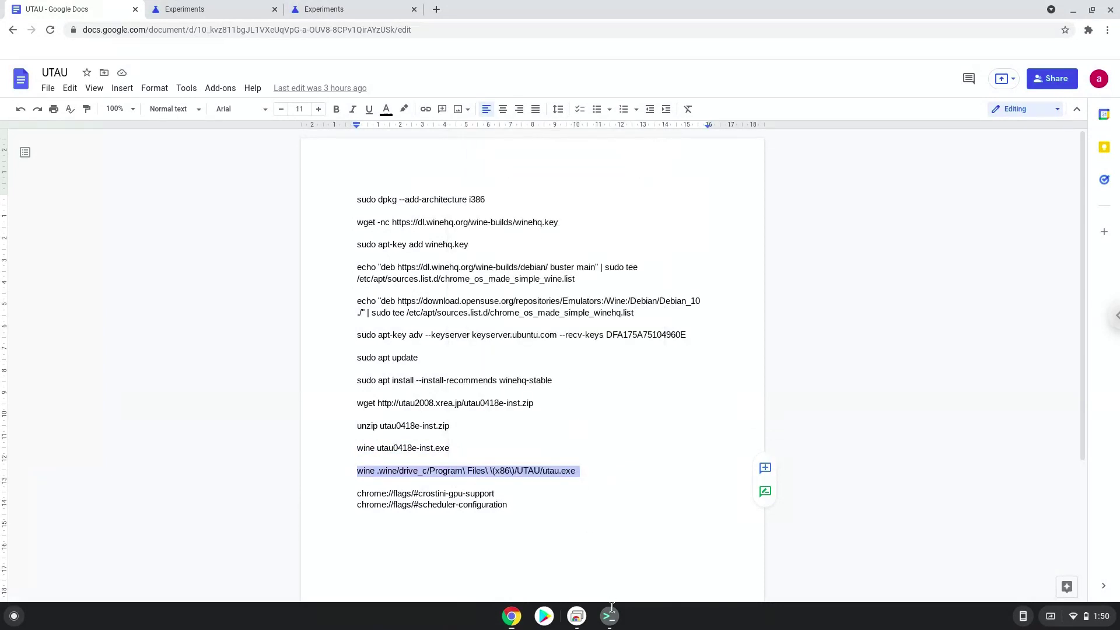